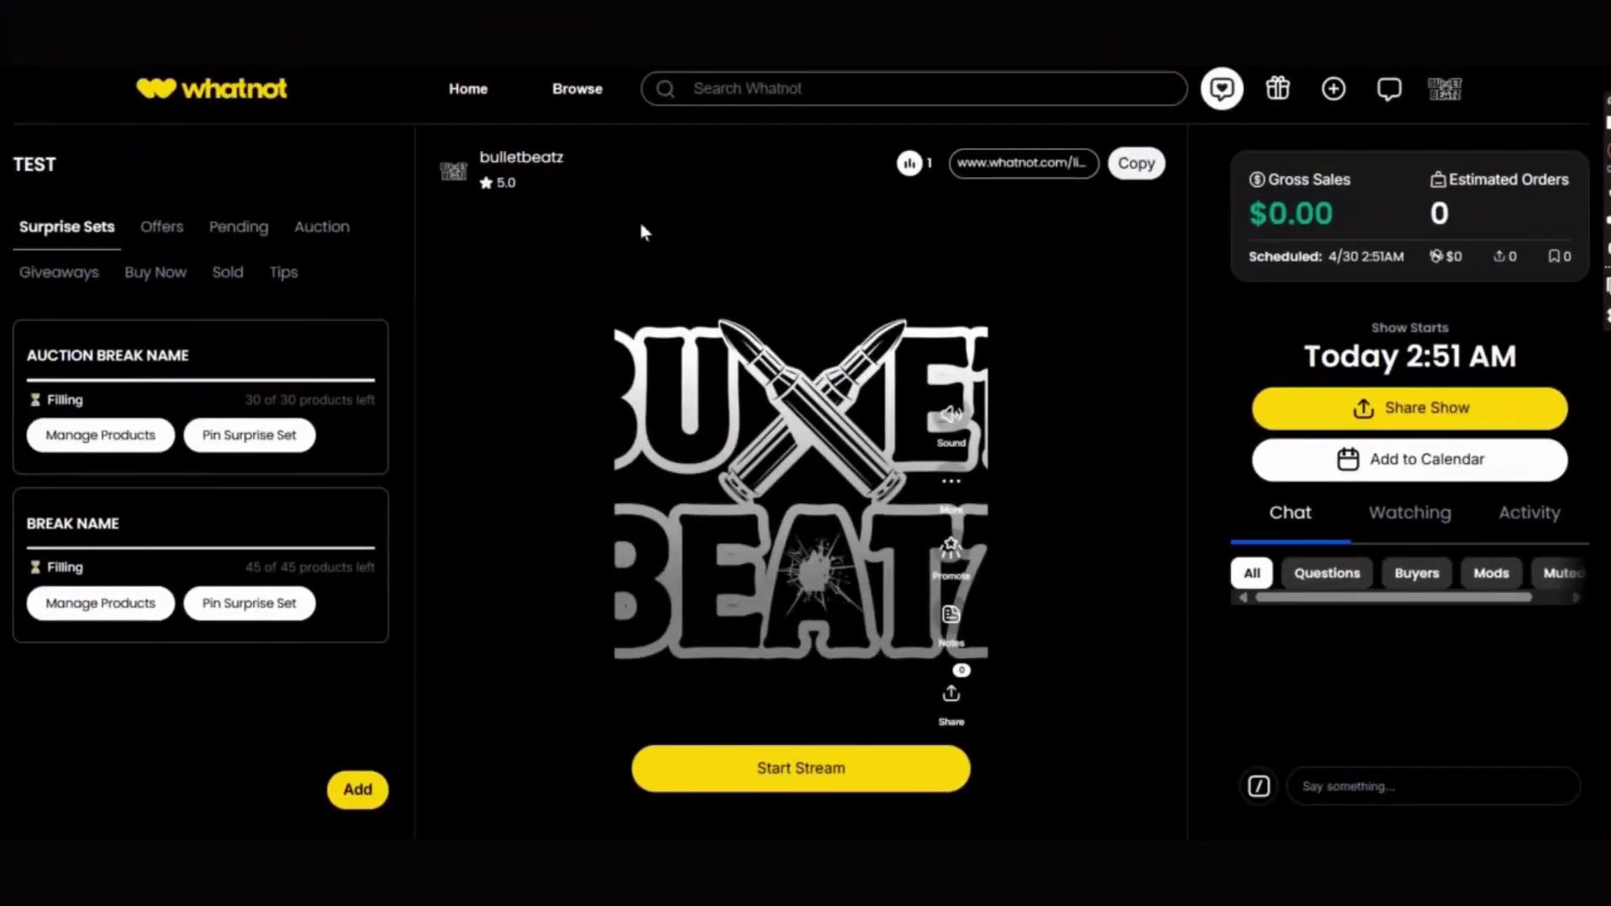
- Start a new surprise set in the Buy It Now format
{"action": "left_click", "coordinate": [354, 791]}
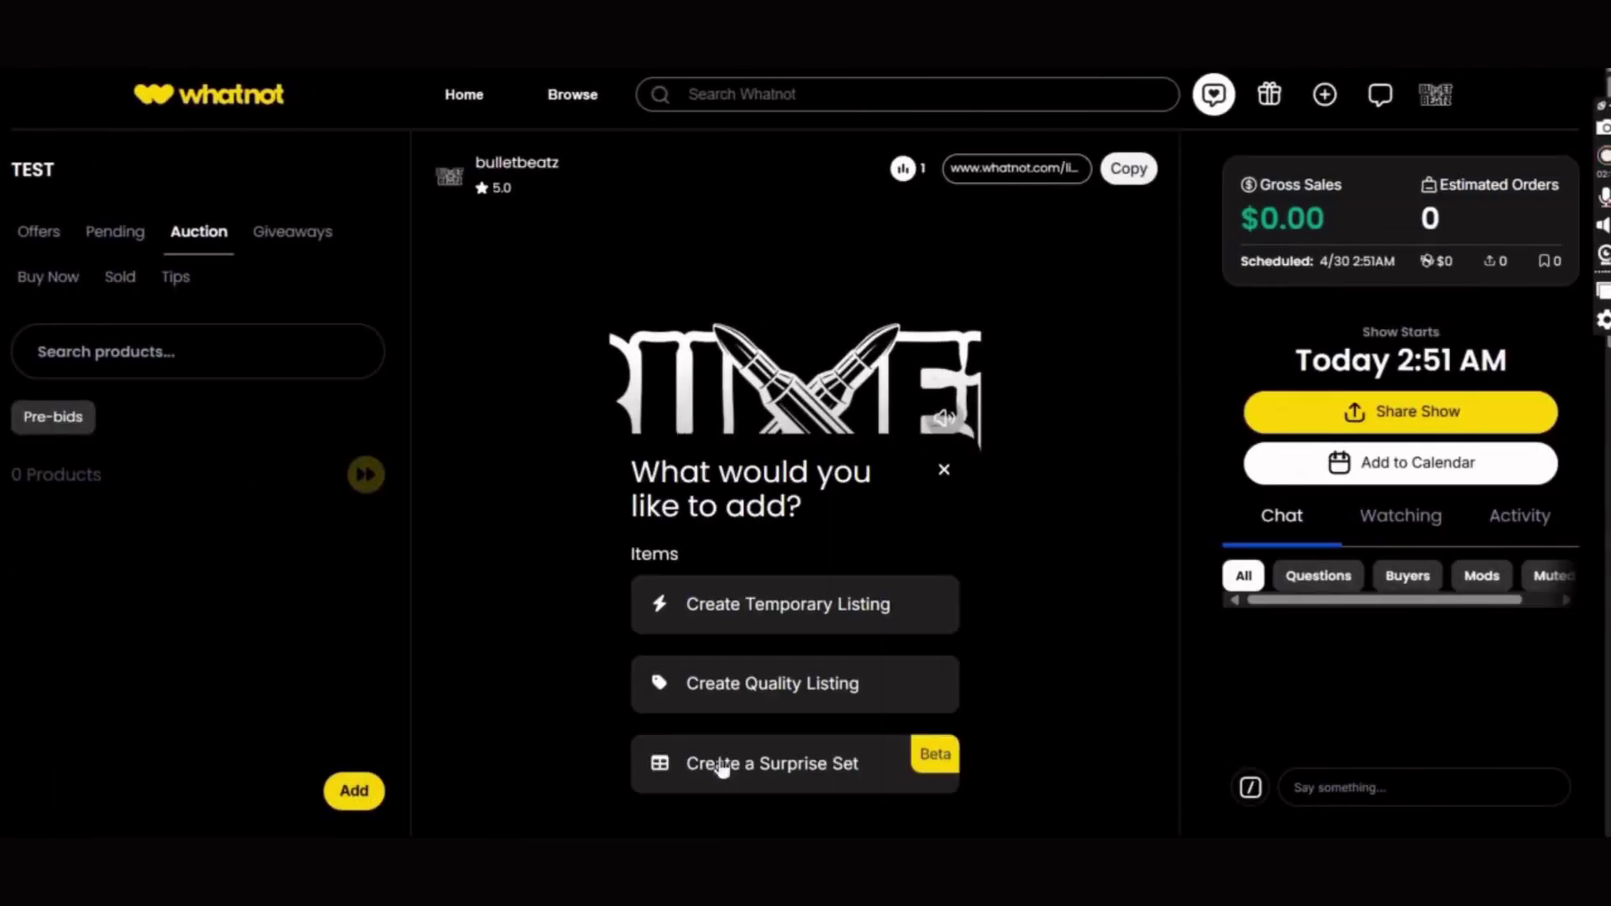
{"action": "left_click", "coordinate": [764, 776]}
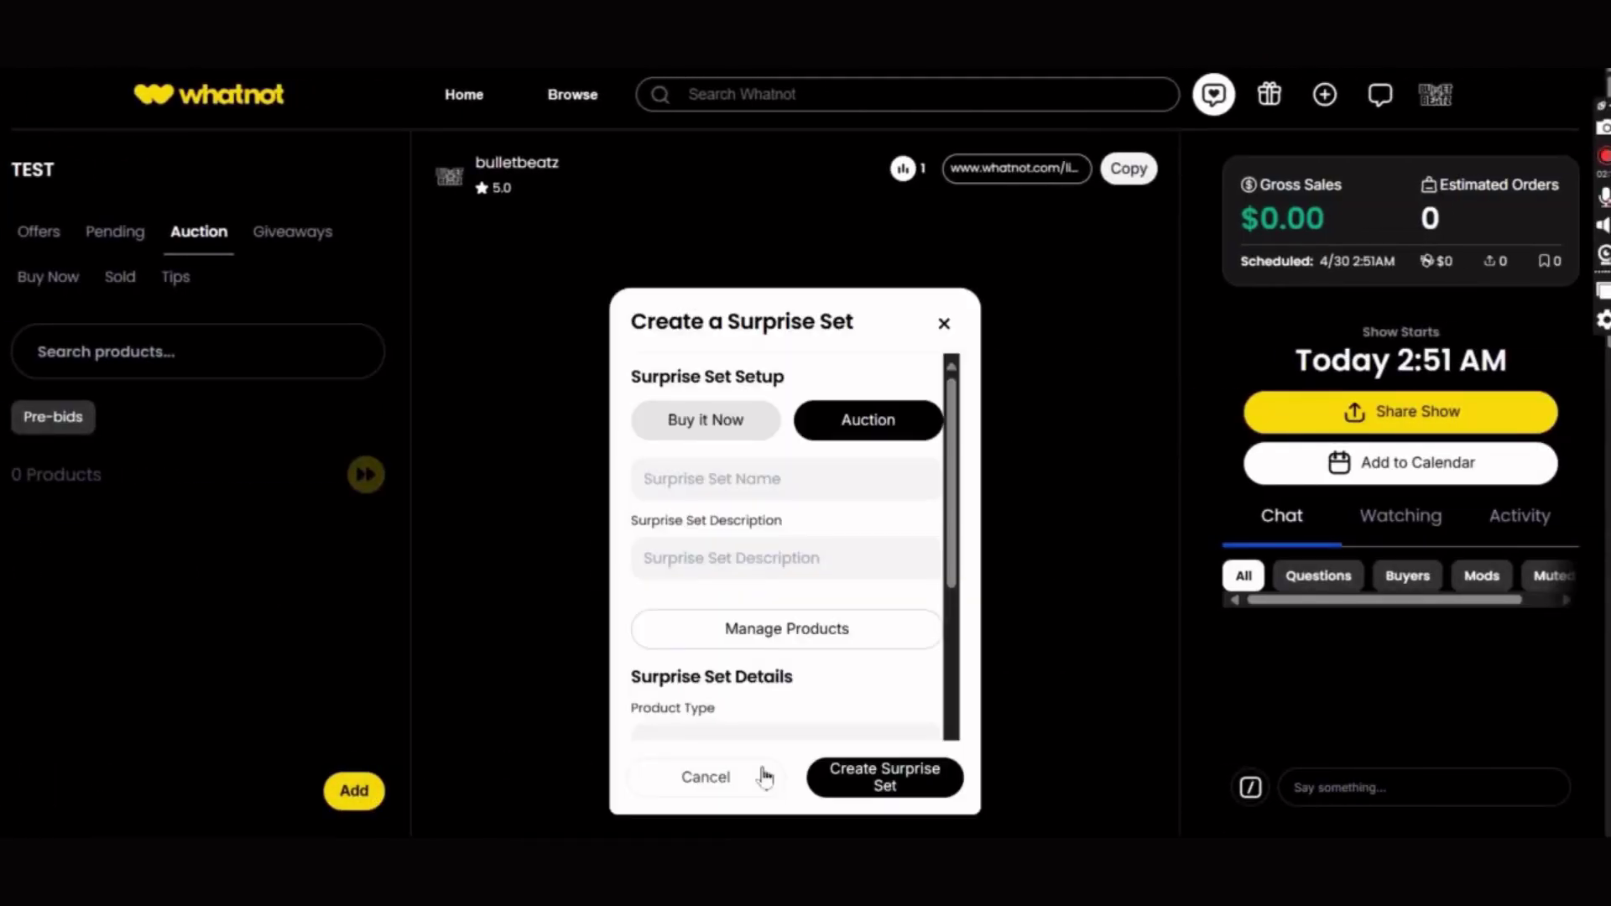
{"action": "left_click", "coordinate": [724, 435]}
- Name the set 'BREAK NAME' and give it the description '20 ITEMS'
{"action": "left_click", "coordinate": [783, 470]}
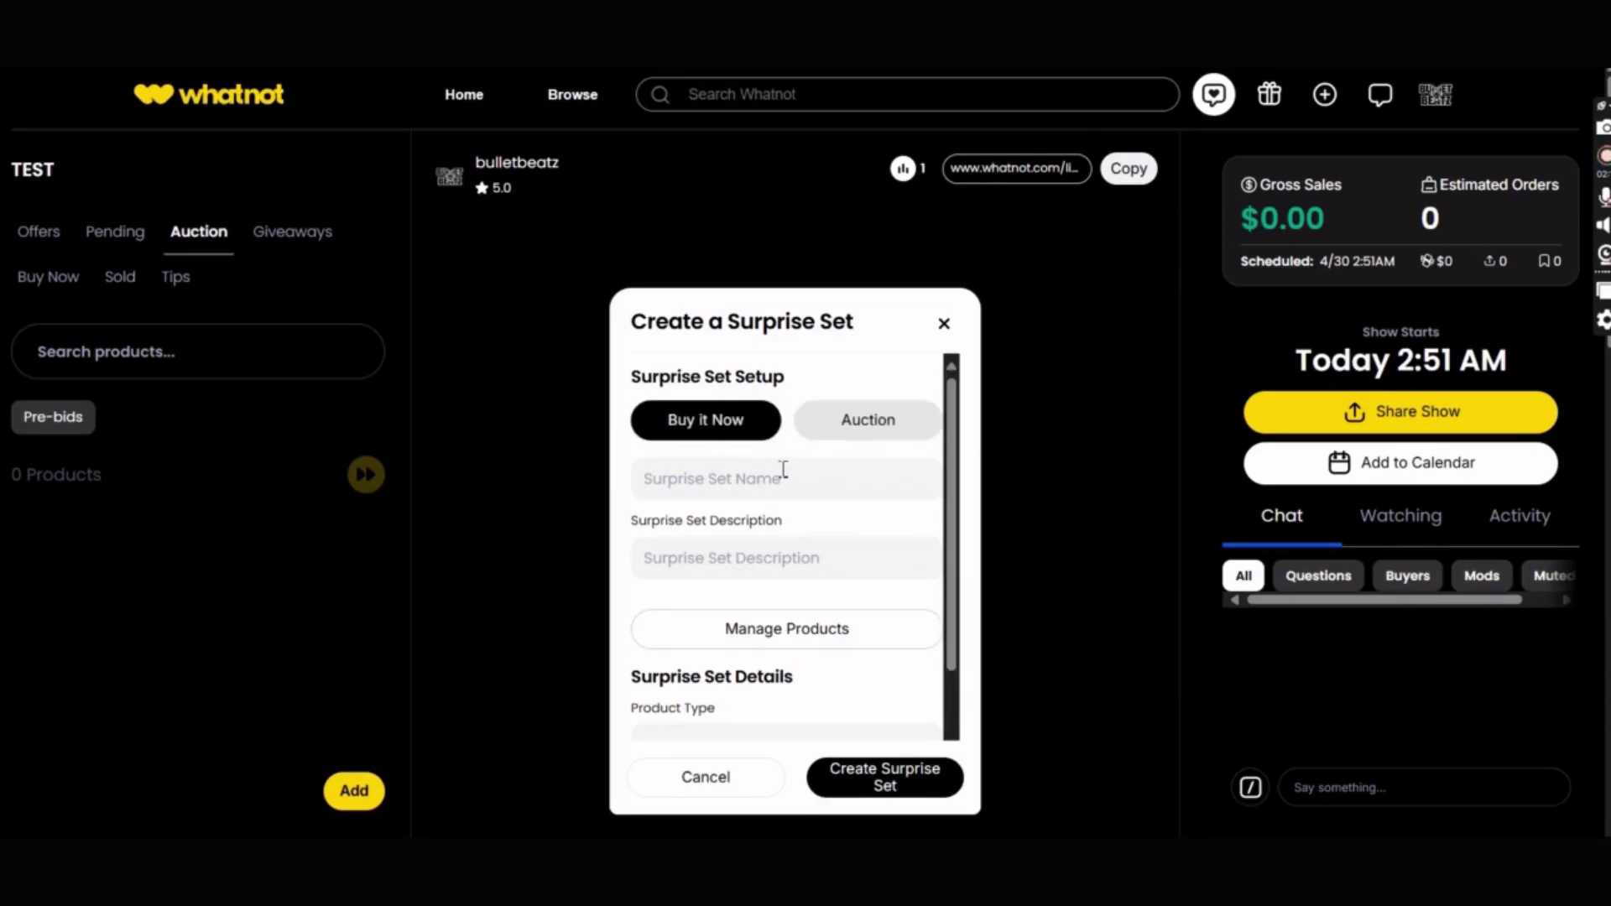
{"action": "type", "text": "BREAK NAM"}
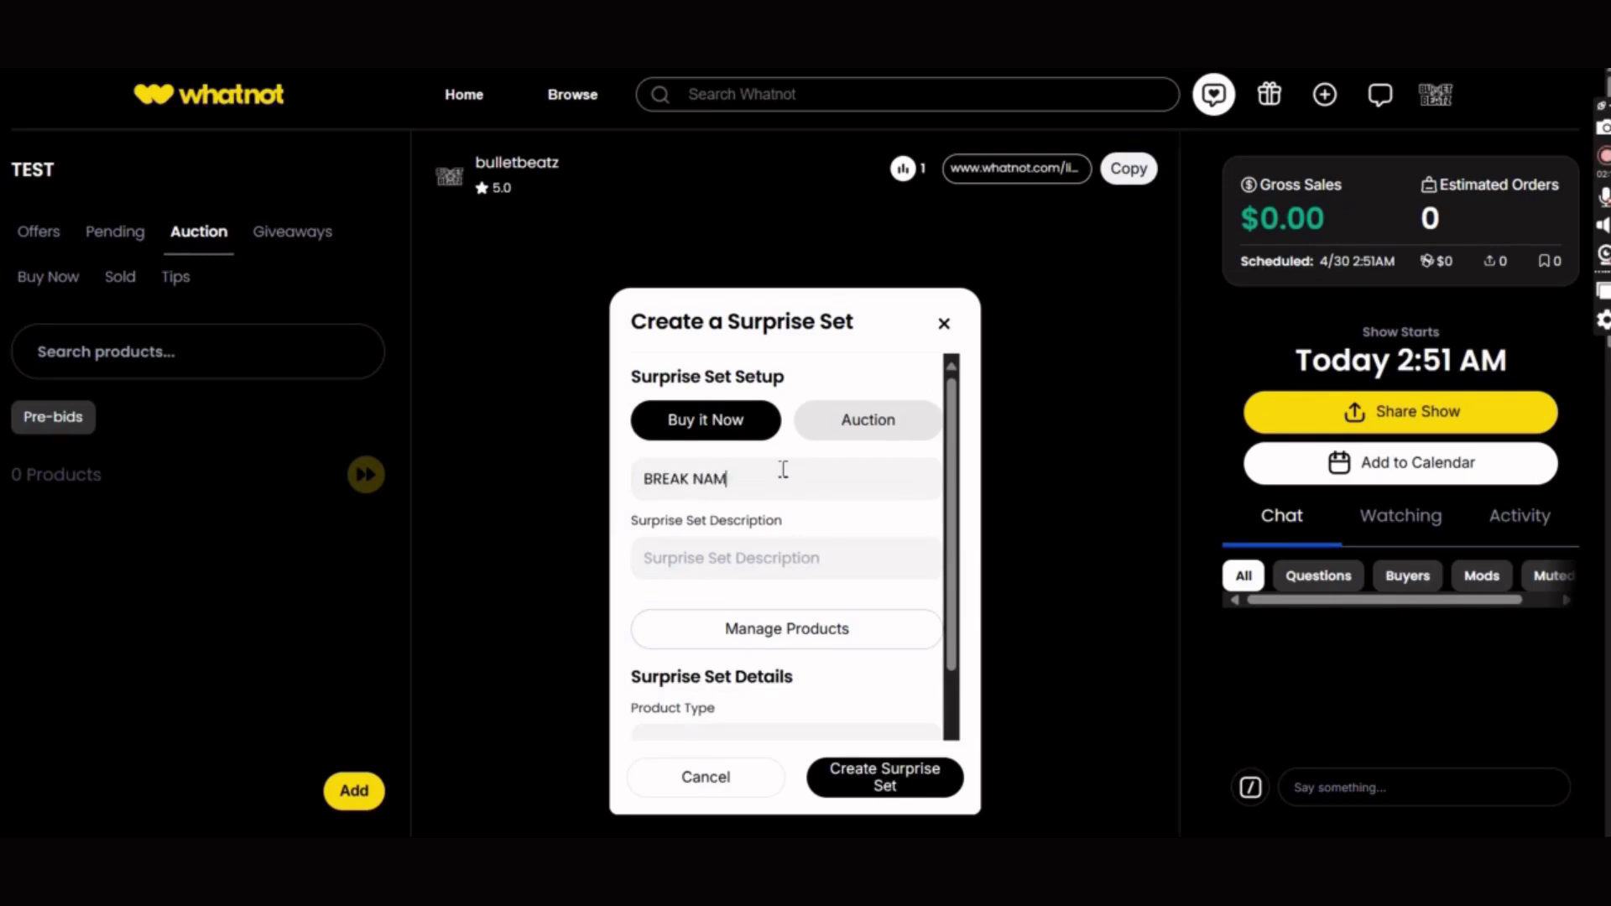
{"action": "type", "text": "E"}
{"action": "left_click", "coordinate": [819, 561]}
{"action": "type", "text": "20 IT"}
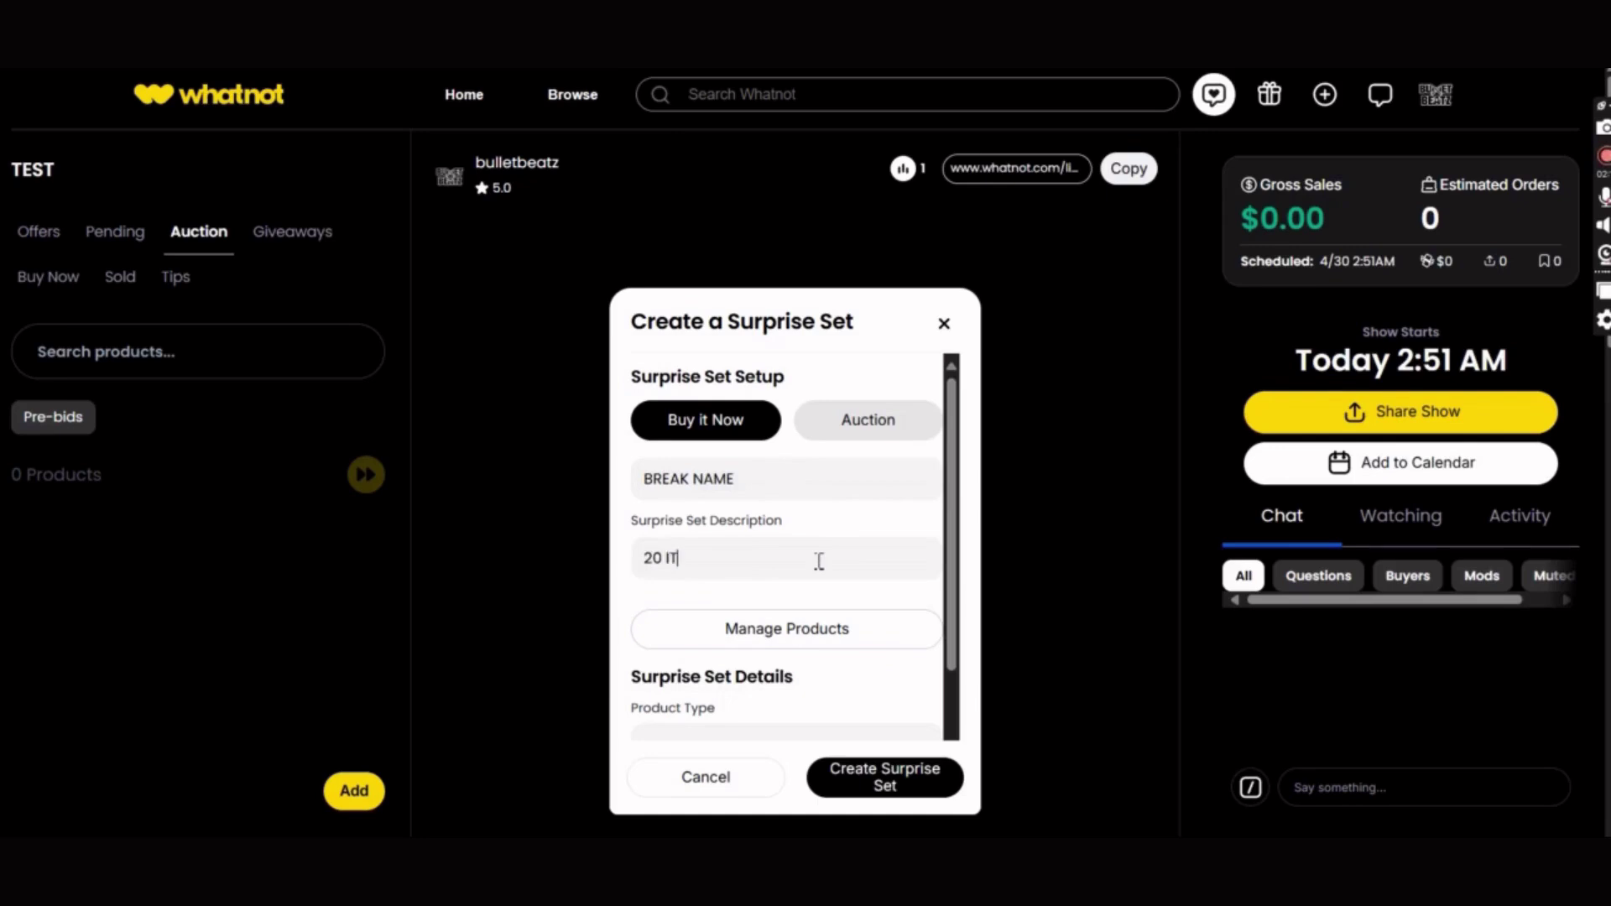
{"action": "type", "text": "MES"}
{"action": "type", "text": "S"}
{"action": "scroll", "coordinate": [944, 537], "scroll_direction": "down", "scroll_amount": 2}
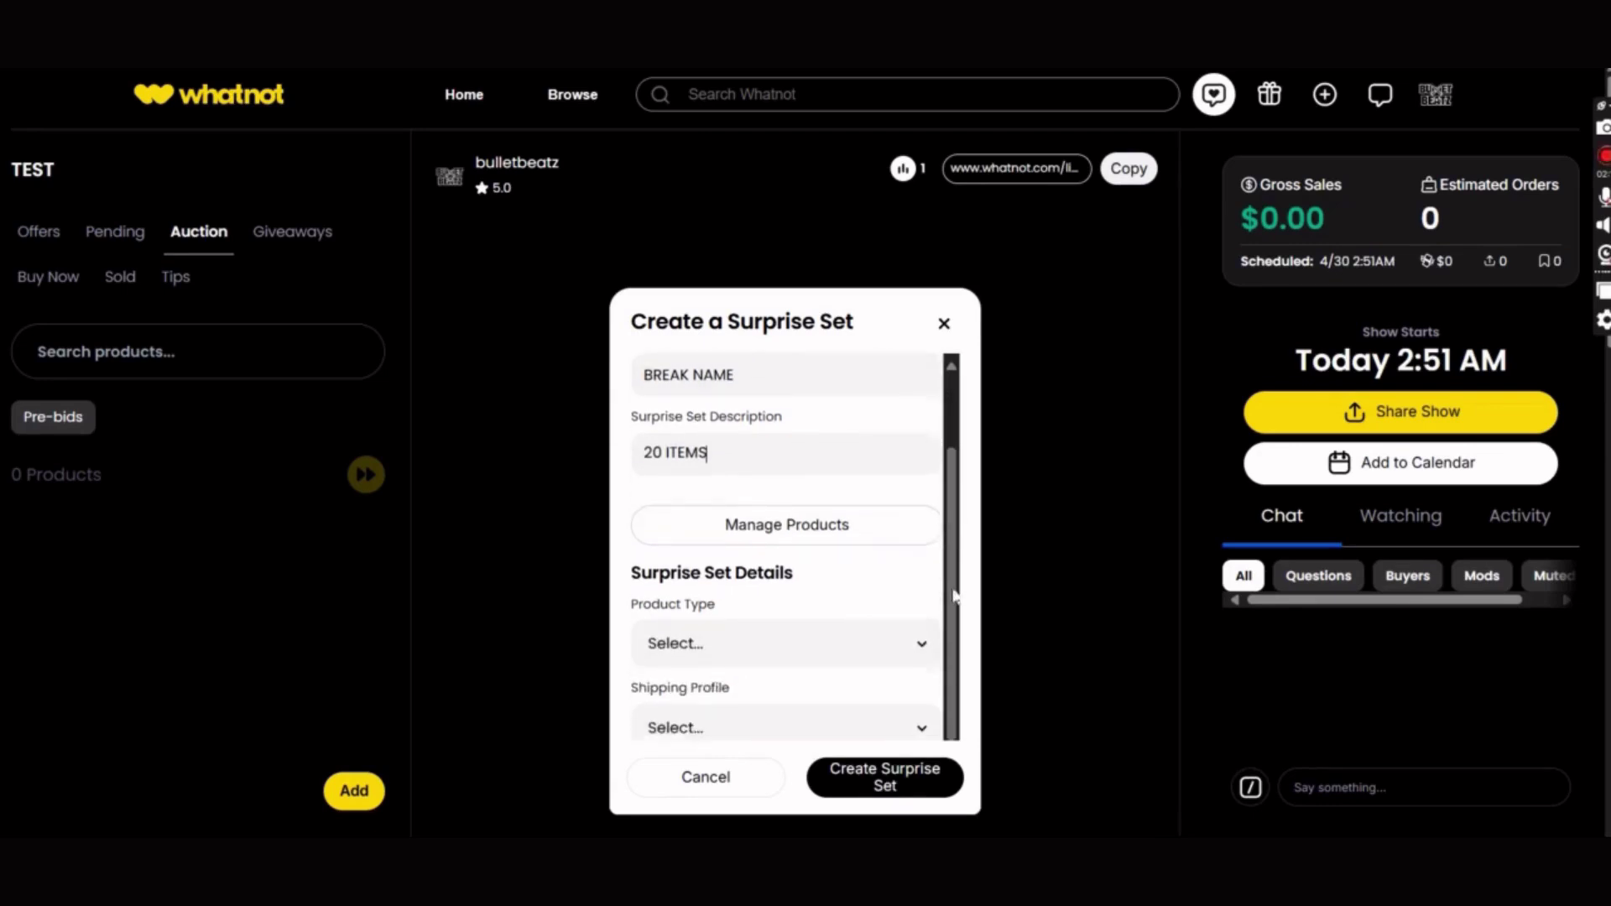
- Enter ITEM A and ITEM B in the product list at quantity 15 each
{"action": "left_click", "coordinate": [856, 544]}
{"action": "type", "text": "45"}
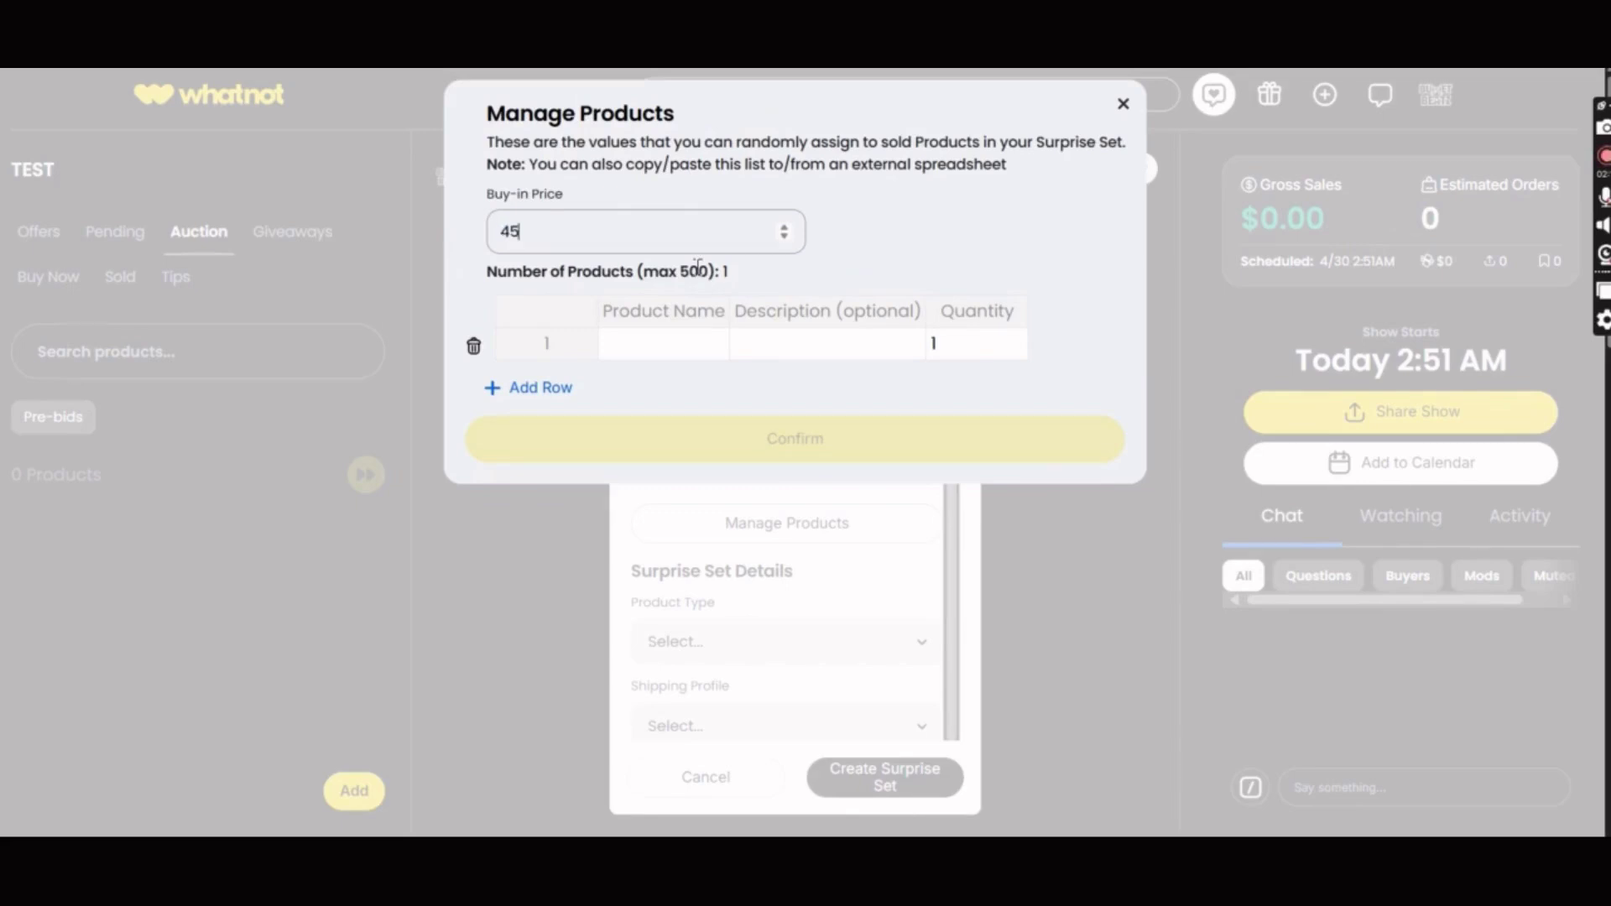
{"action": "double_click", "coordinate": [644, 344]}
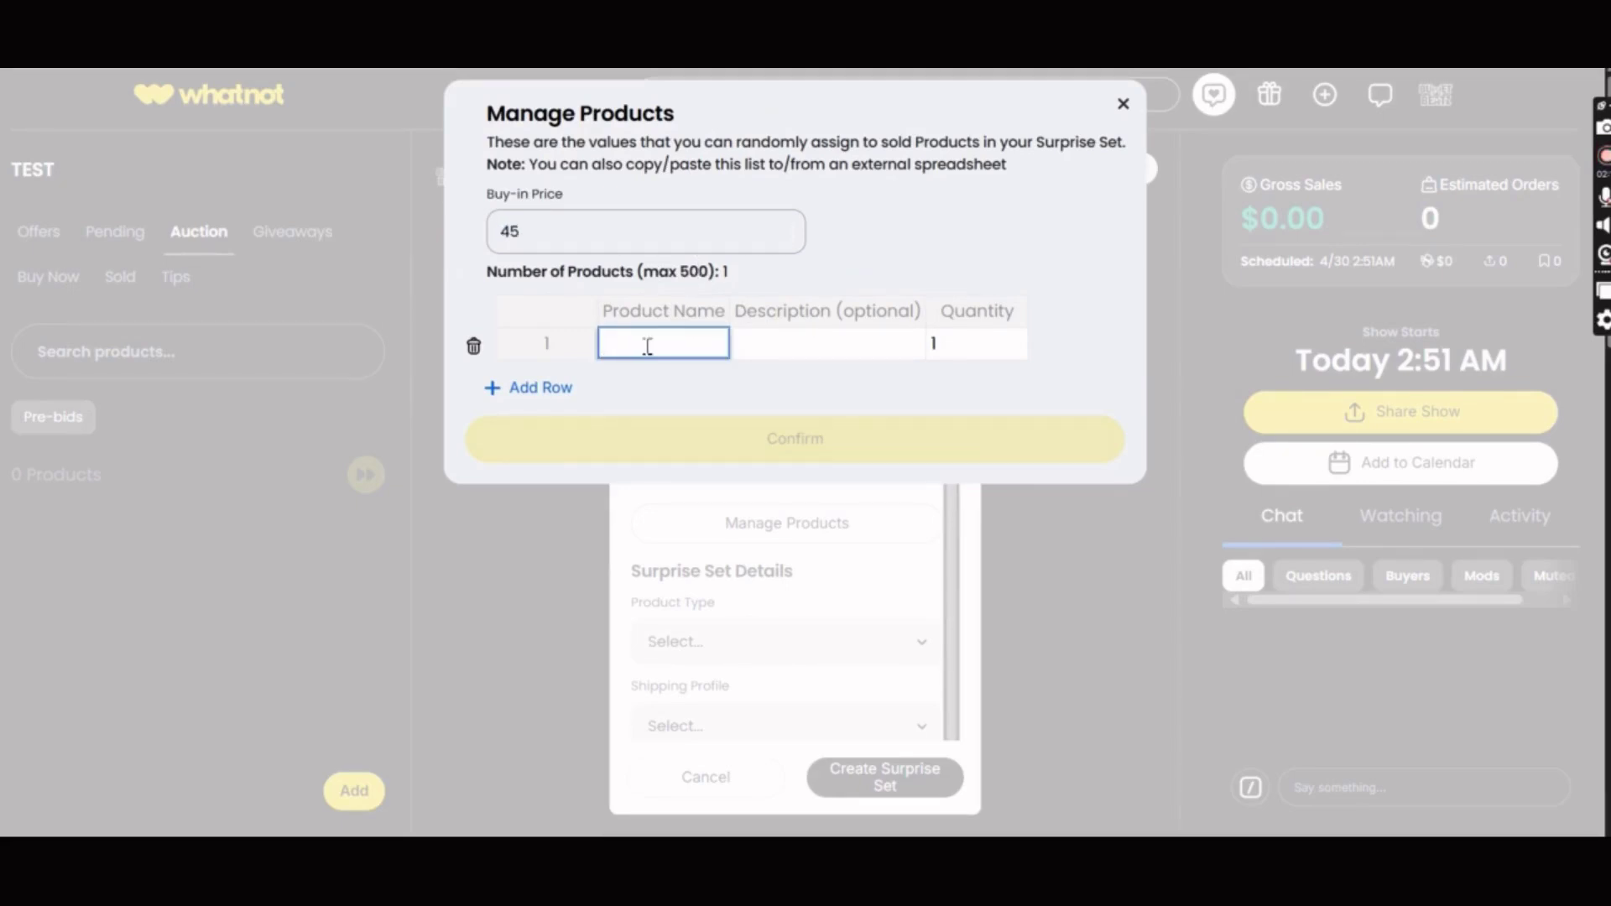
{"action": "type", "text": "ITEM A"}
{"action": "double_click", "coordinate": [956, 343]}
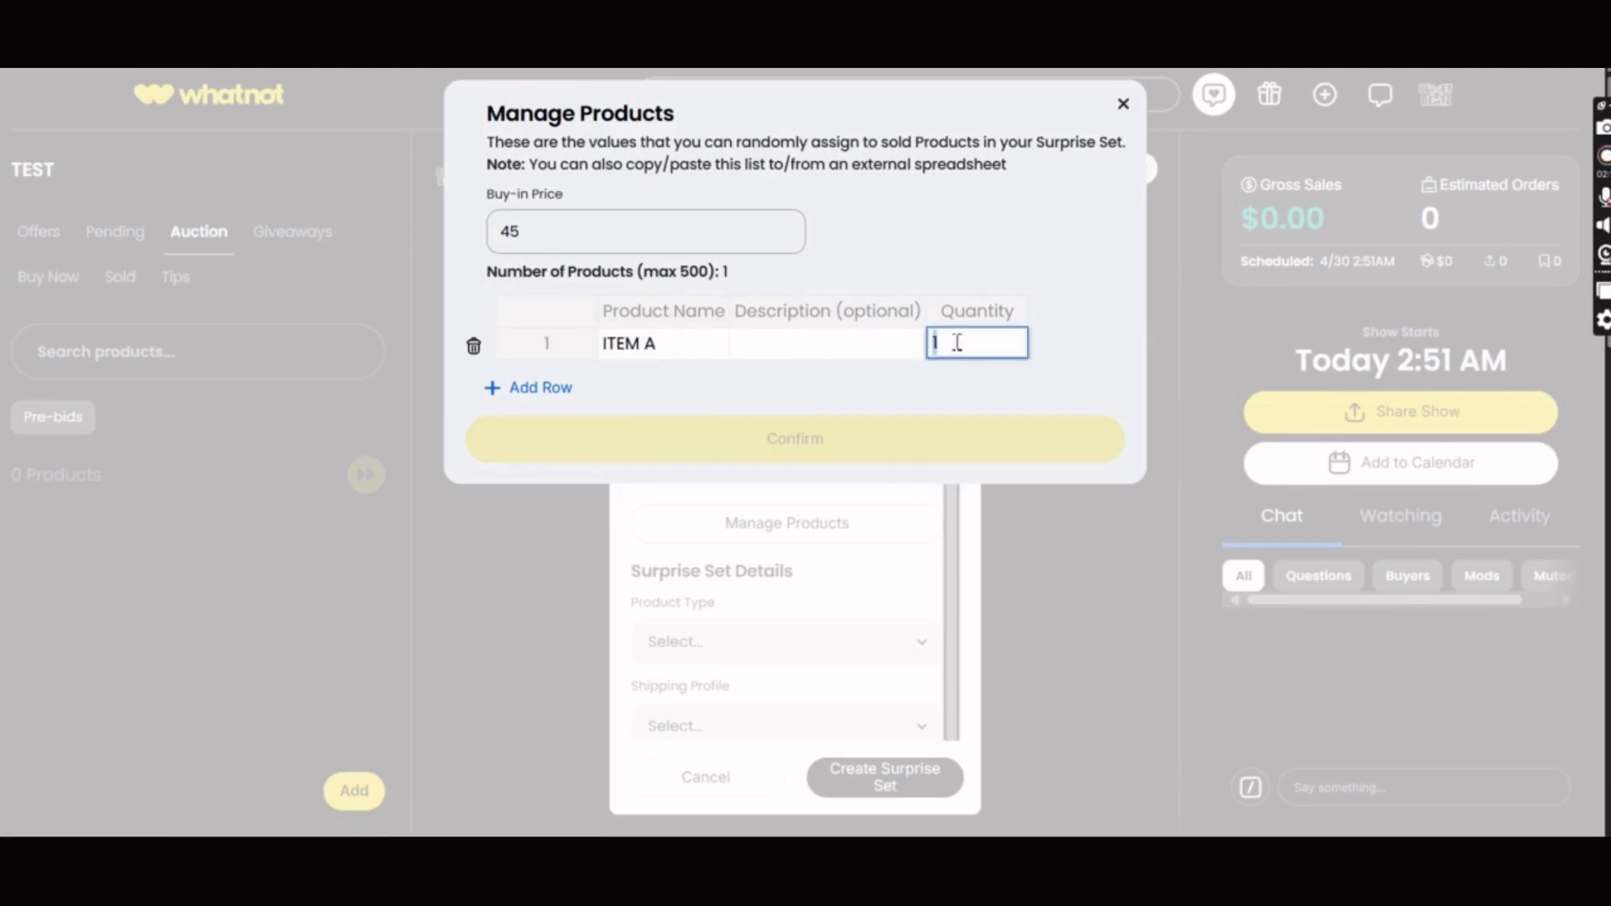
{"action": "type", "text": "15"}
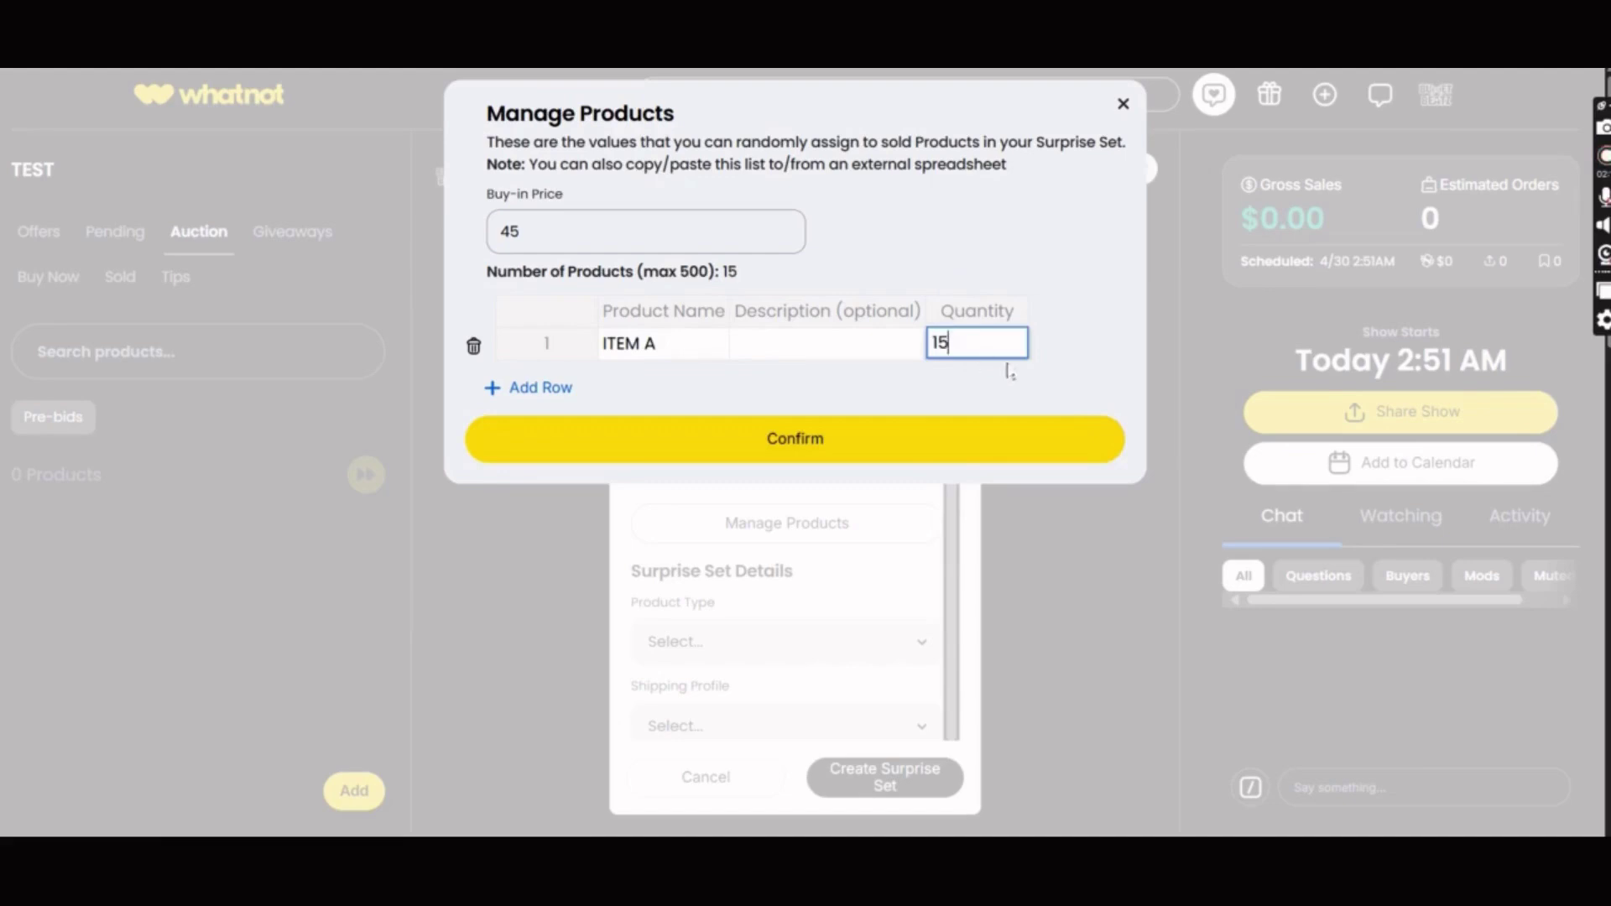
{"action": "left_click", "coordinate": [554, 388]}
{"action": "double_click", "coordinate": [641, 380]}
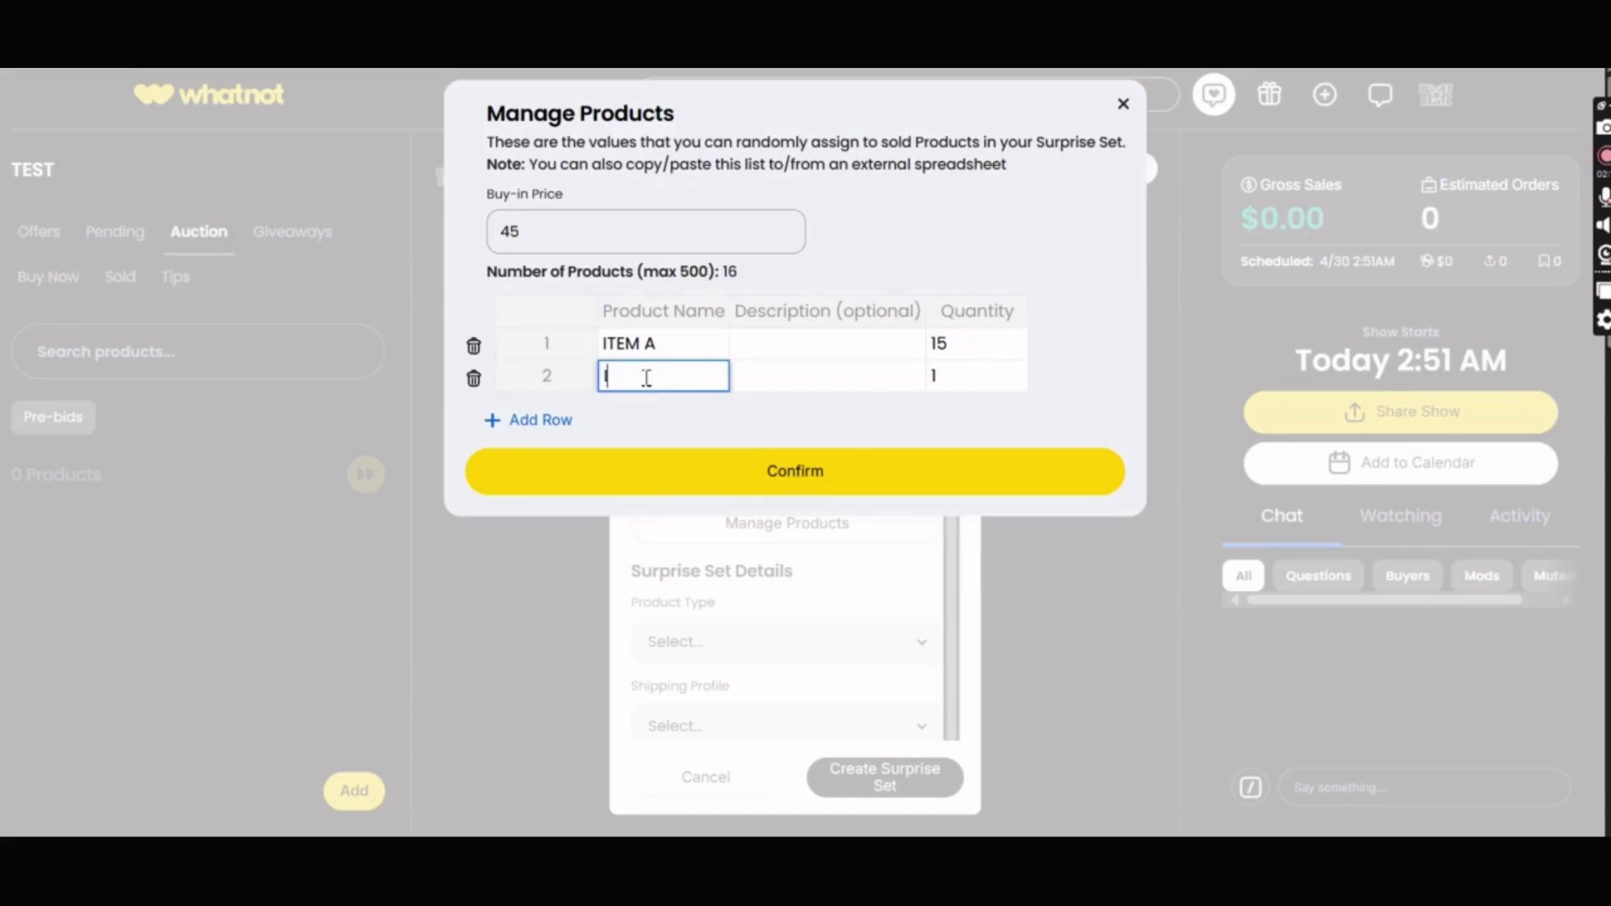
{"action": "type", "text": "ITEM B"}
{"action": "double_click", "coordinate": [973, 378]}
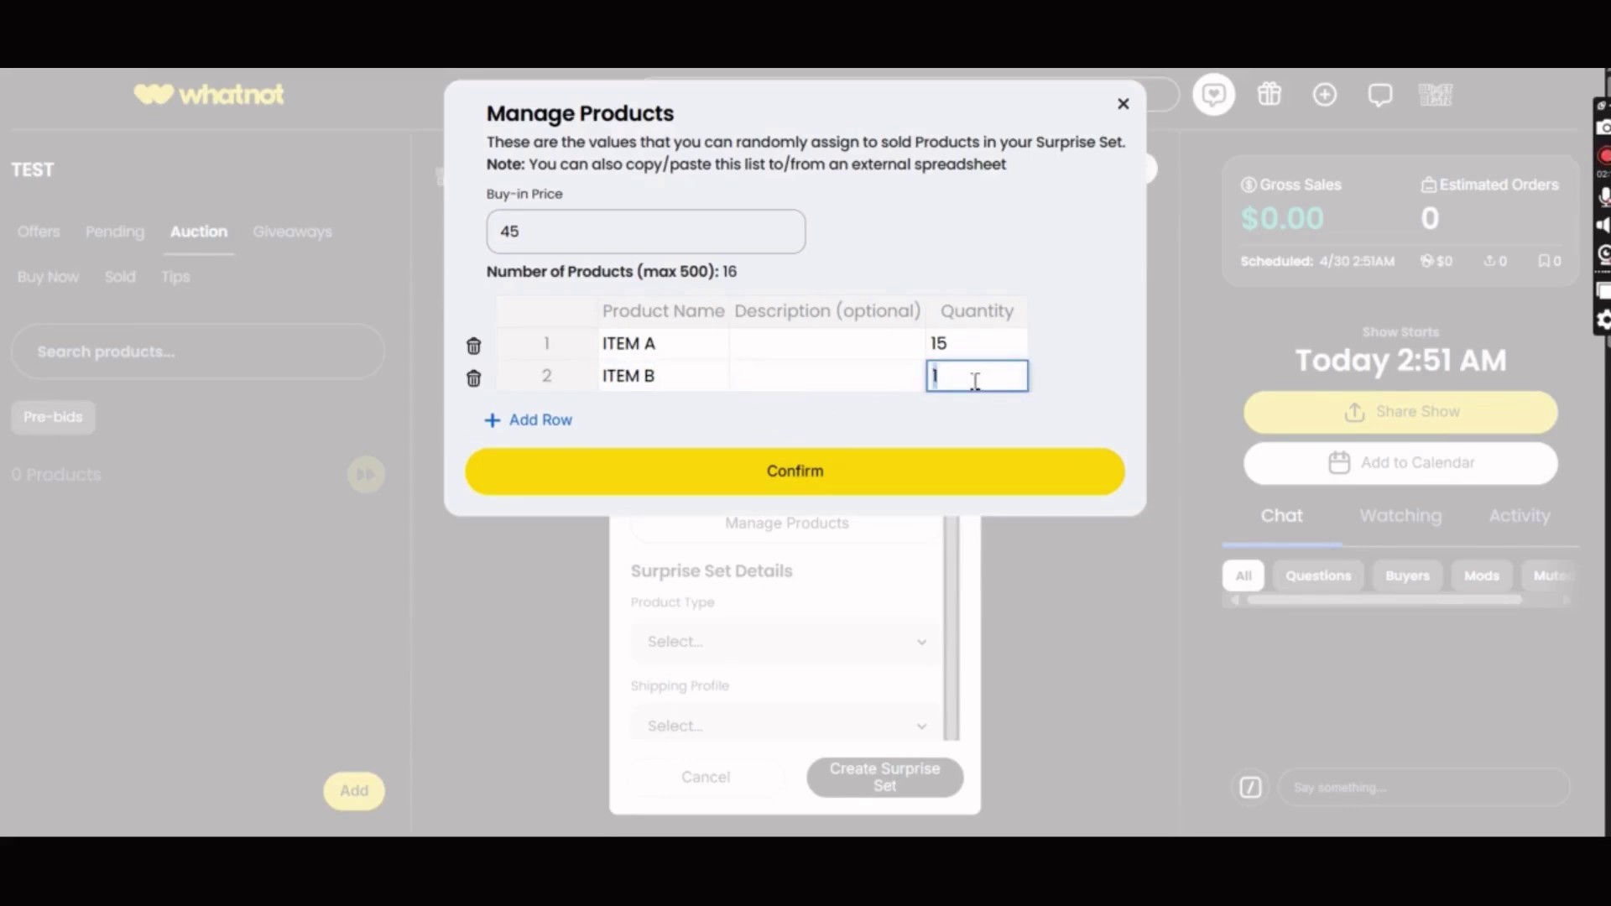
{"action": "type", "text": "5"}
- Add ITEM C at quantity 15, bringing the product total to 45
{"action": "left_click", "coordinate": [565, 424]}
{"action": "left_click", "coordinate": [658, 417]}
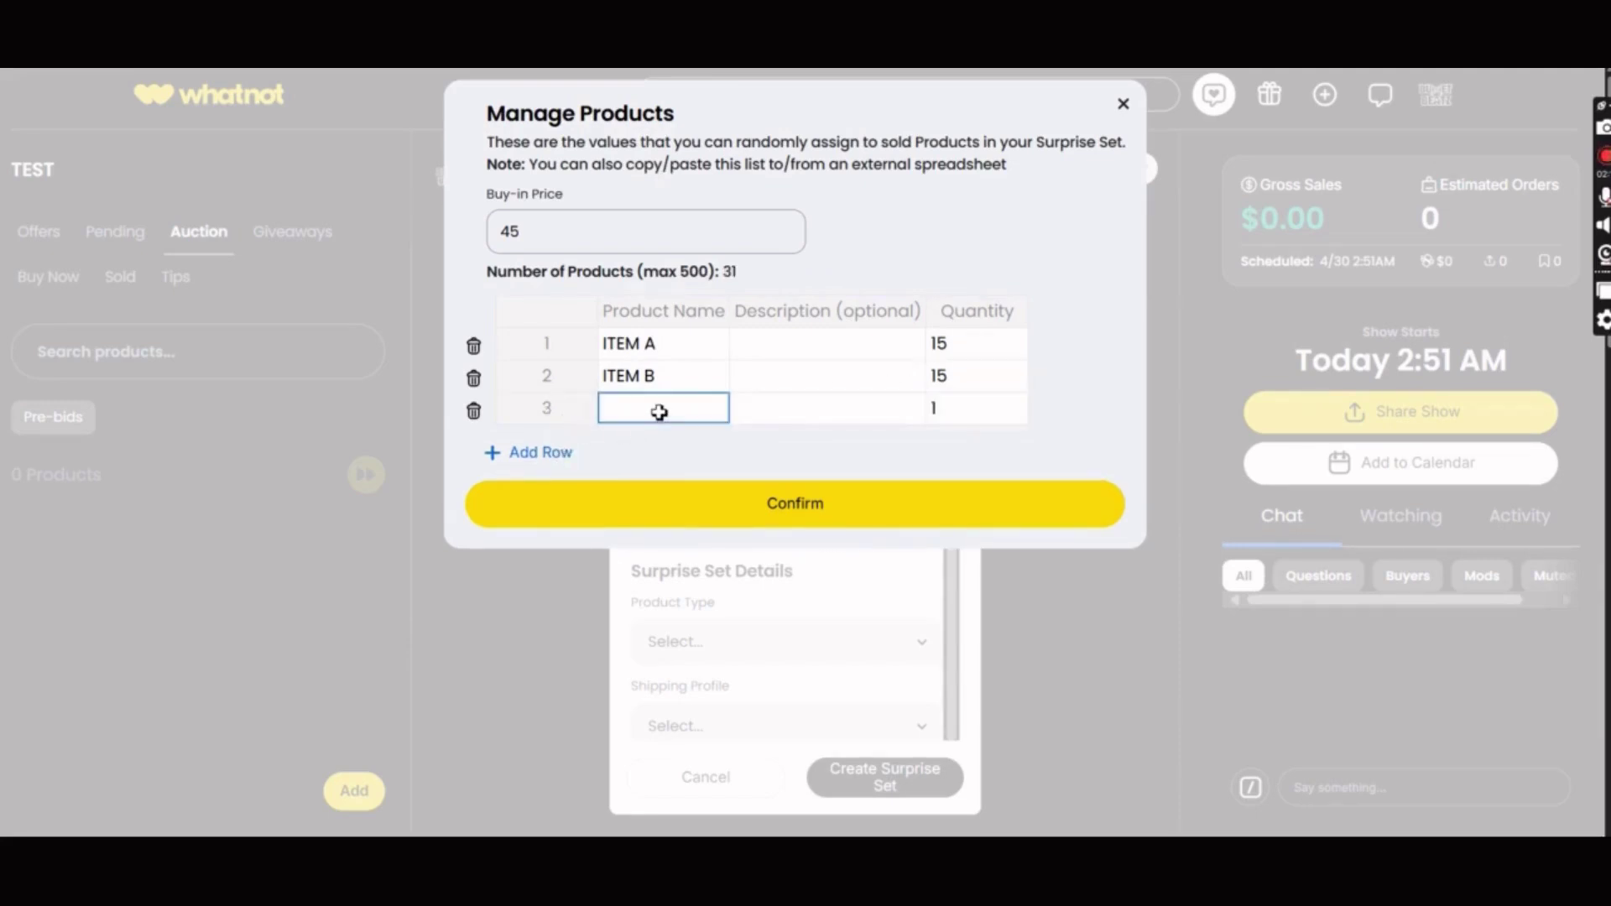
{"action": "type", "text": "ITEM C"}
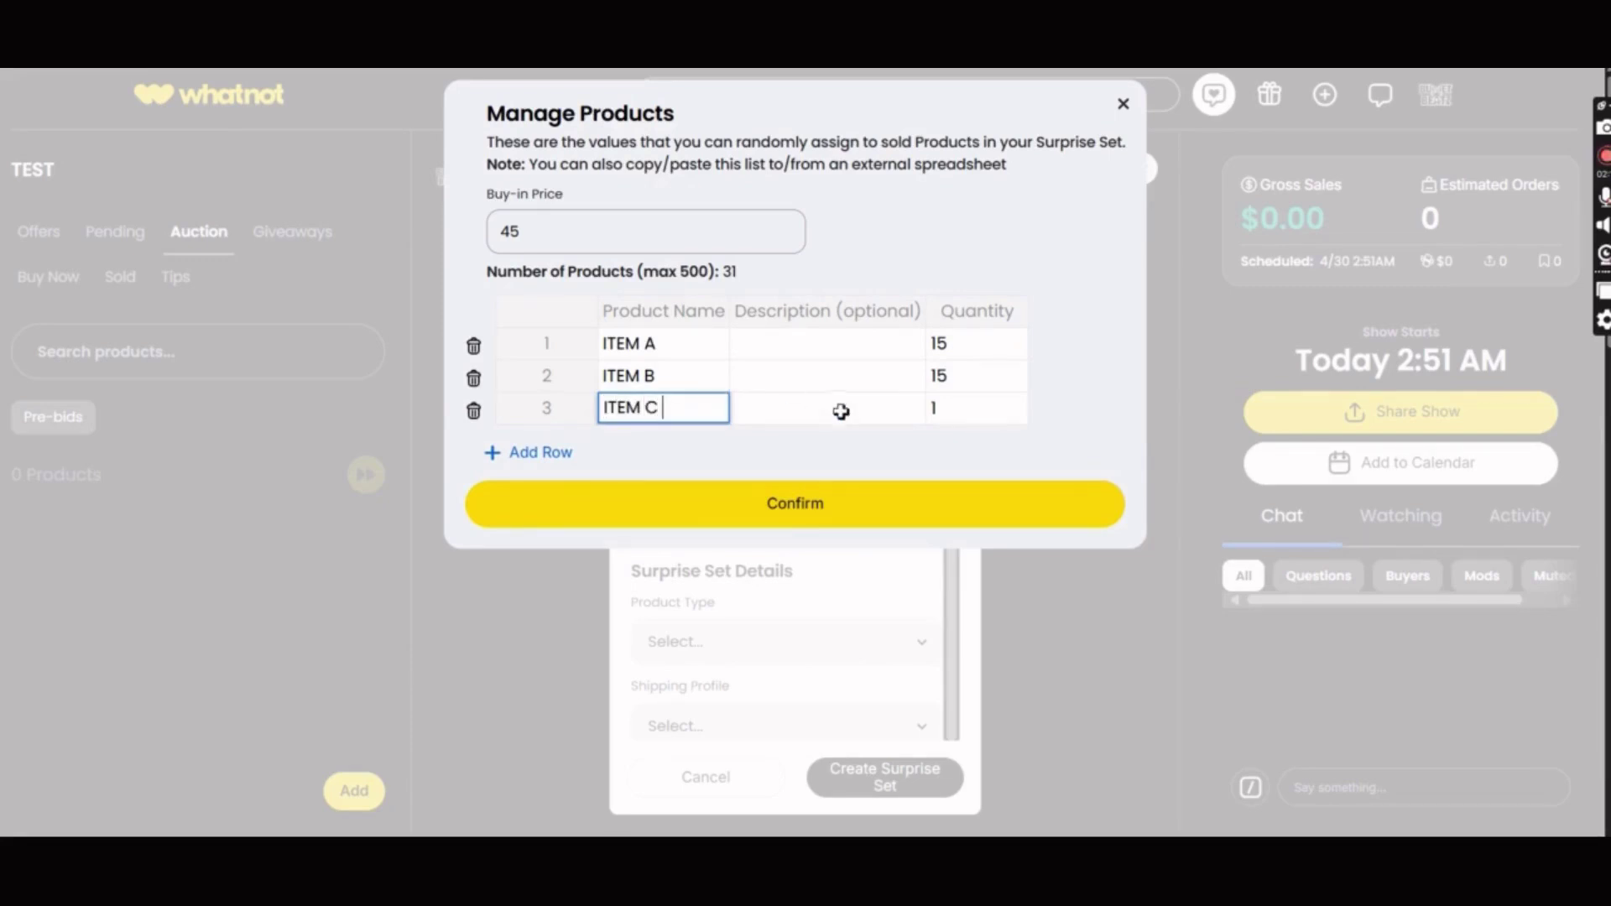
{"action": "left_click", "coordinate": [982, 411]}
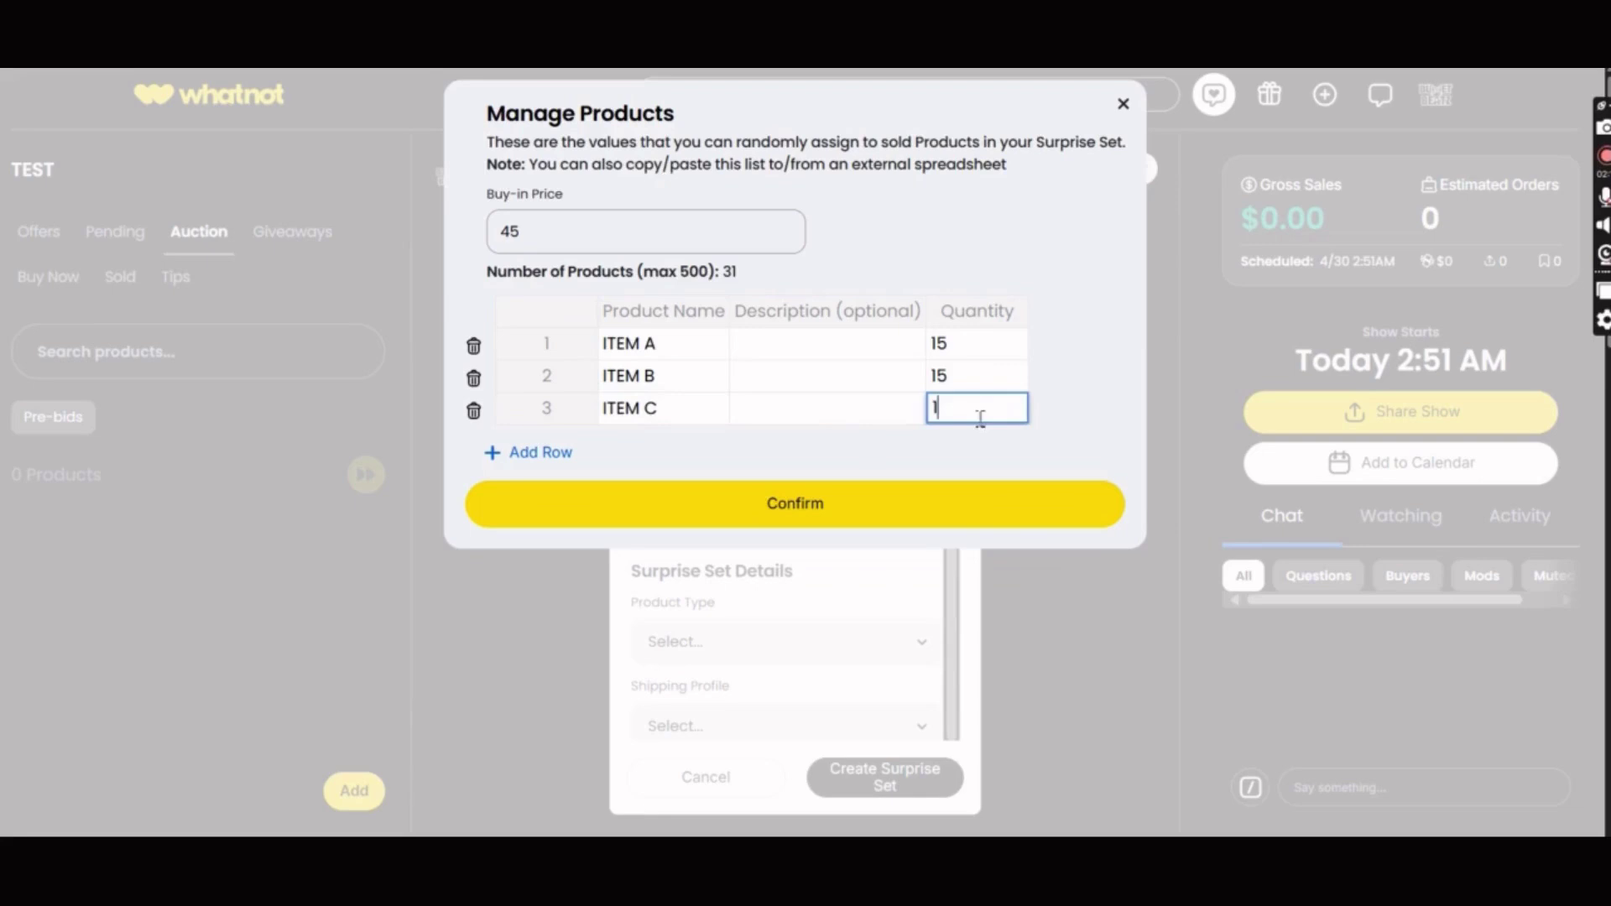
{"action": "type", "text": "5"}
{"action": "left_click", "coordinate": [744, 281]}
{"action": "left_click_drag", "start_coordinate": [744, 281], "coordinate": [718, 275]}
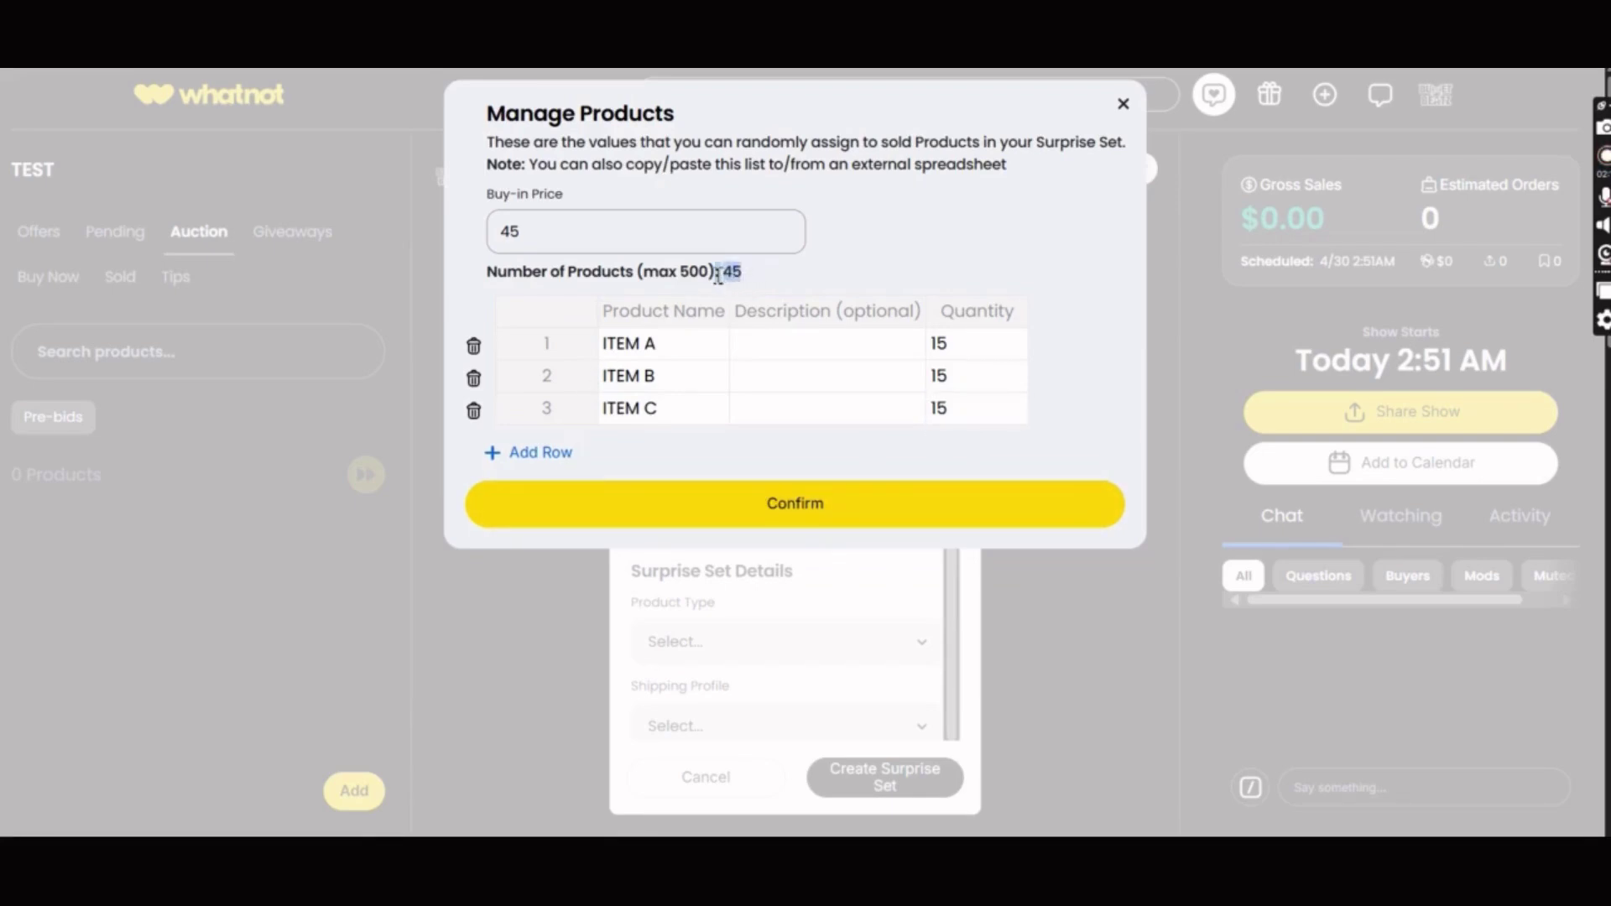
{"action": "left_click", "coordinate": [749, 281]}
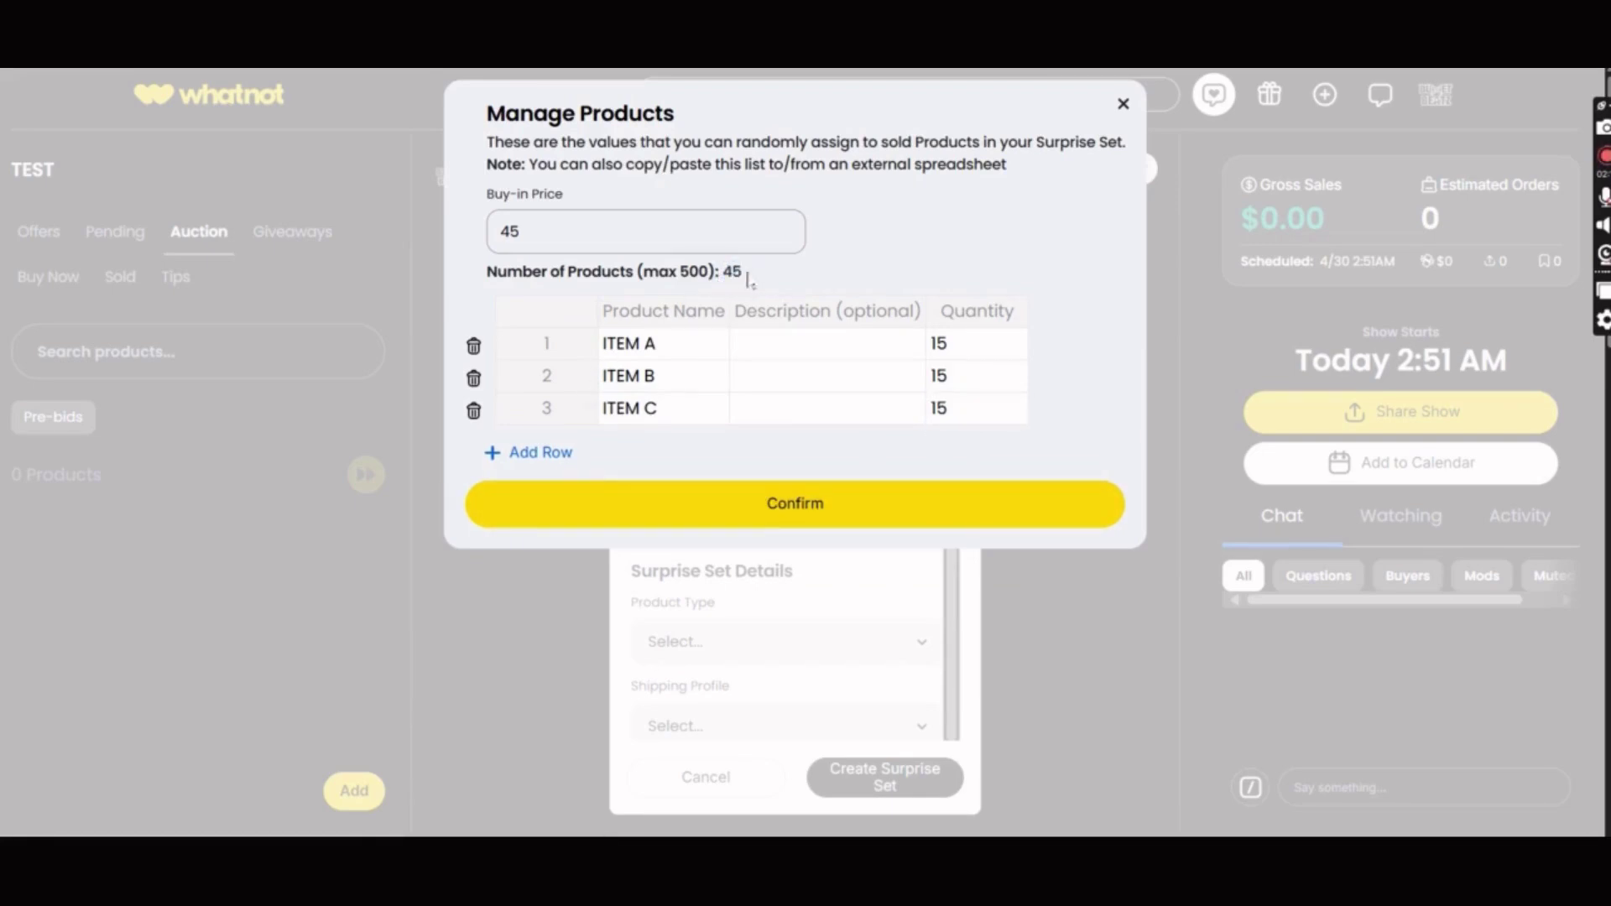
- Confirm the products, choose Bullion, excluding copper with 1-3 oz shipping, and create BREAK NAME
{"action": "left_click", "coordinate": [760, 502]}
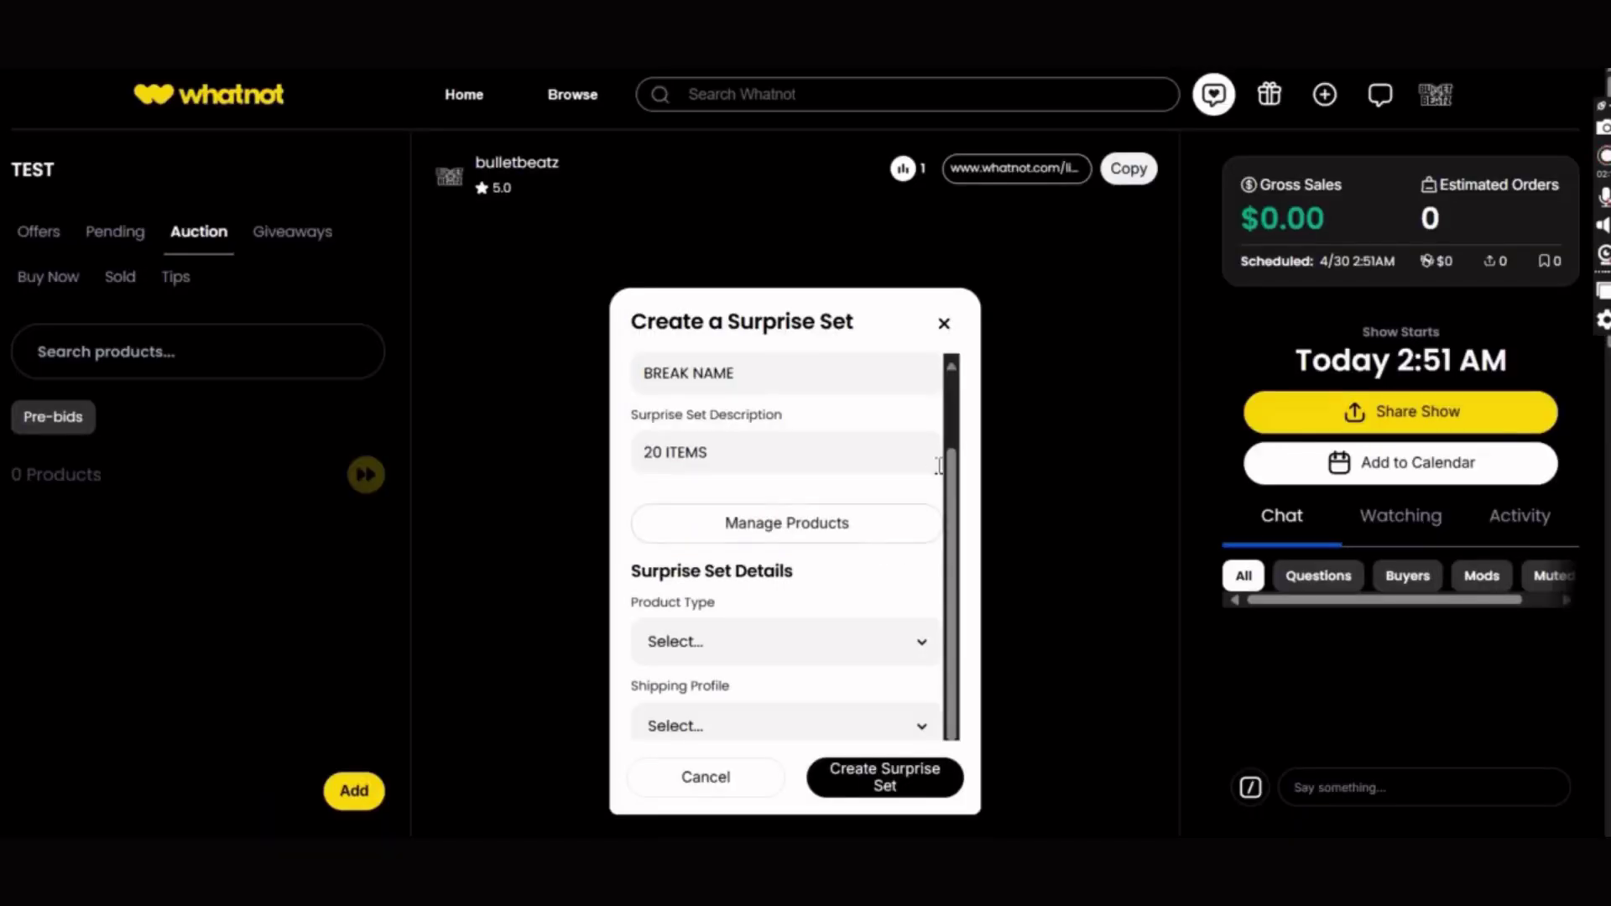
{"action": "scroll", "coordinate": [830, 587], "scroll_direction": "down", "scroll_amount": 1}
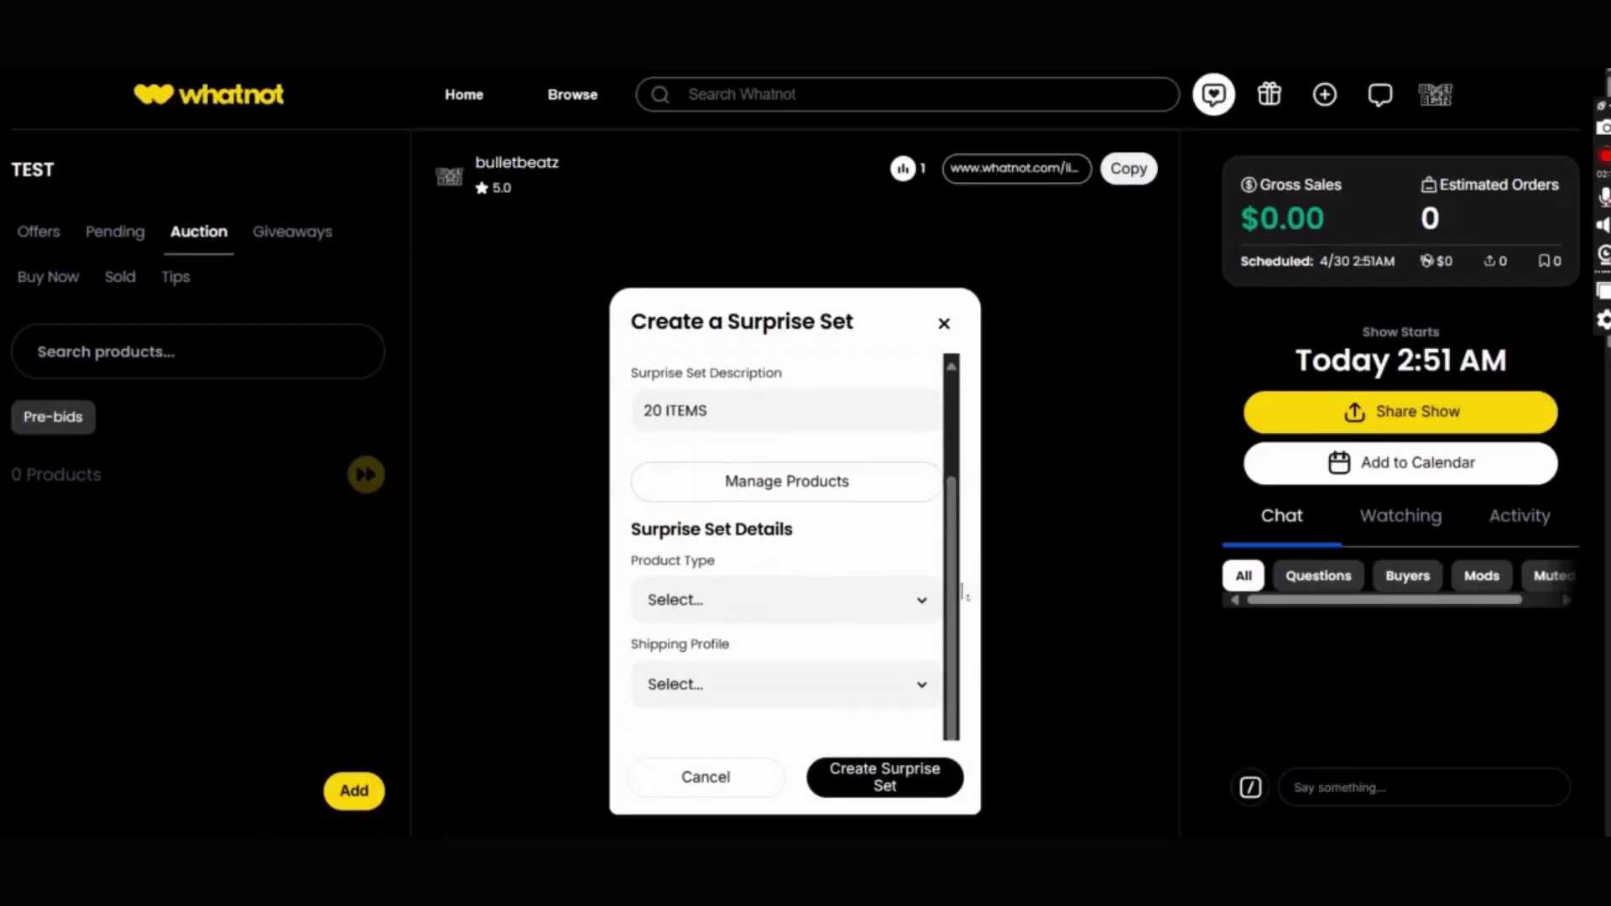
{"action": "left_click", "coordinate": [836, 598]}
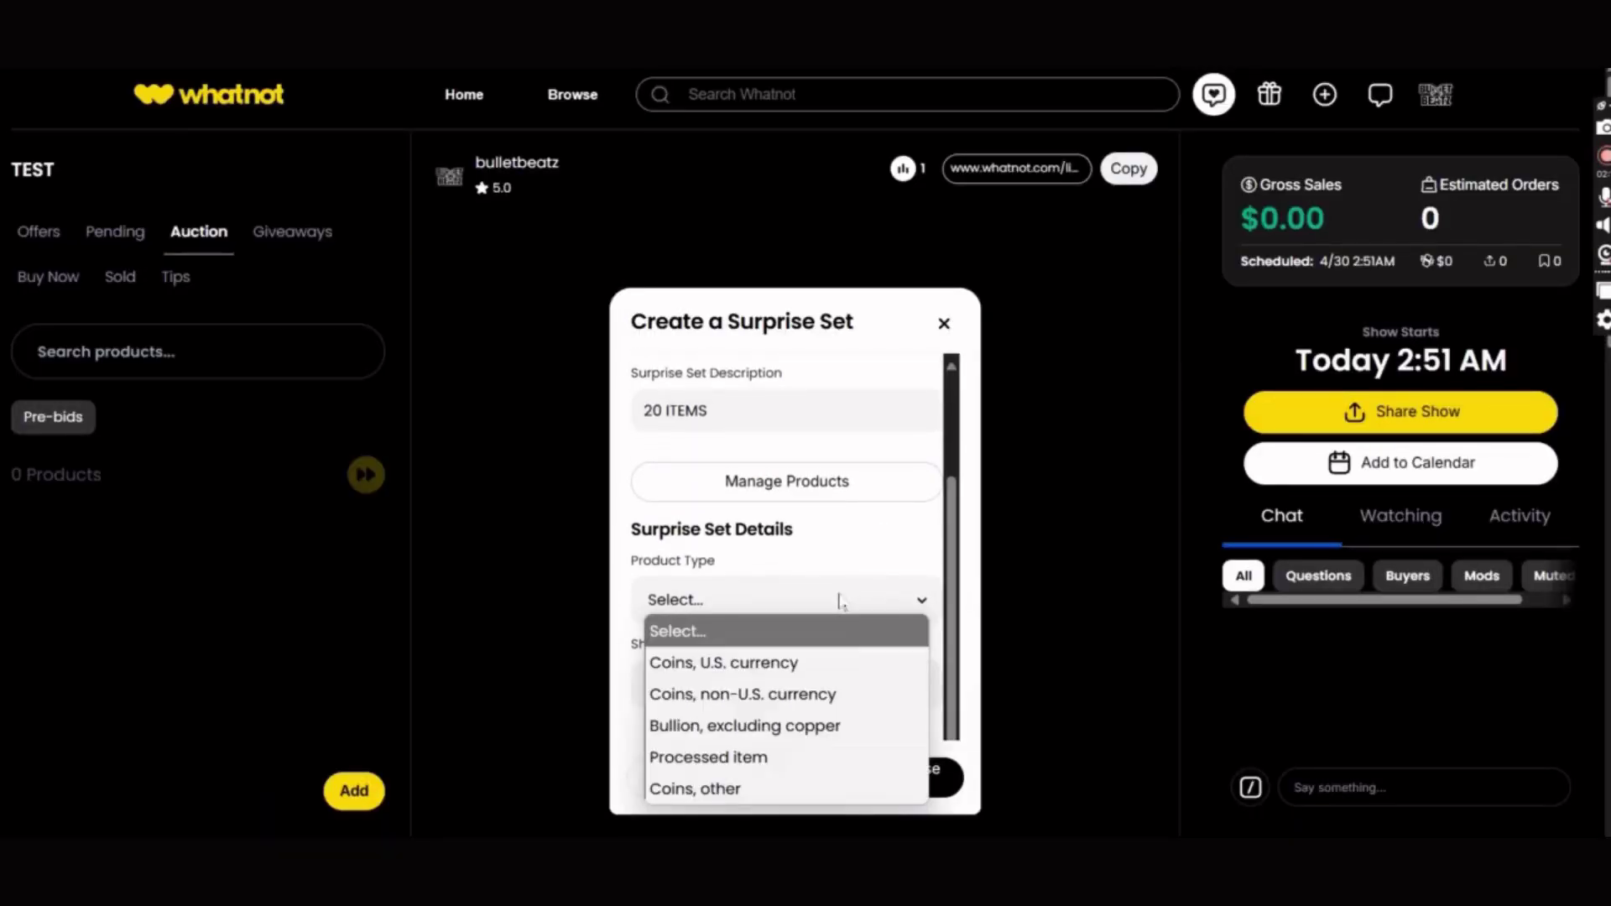
{"action": "left_click", "coordinate": [832, 726]}
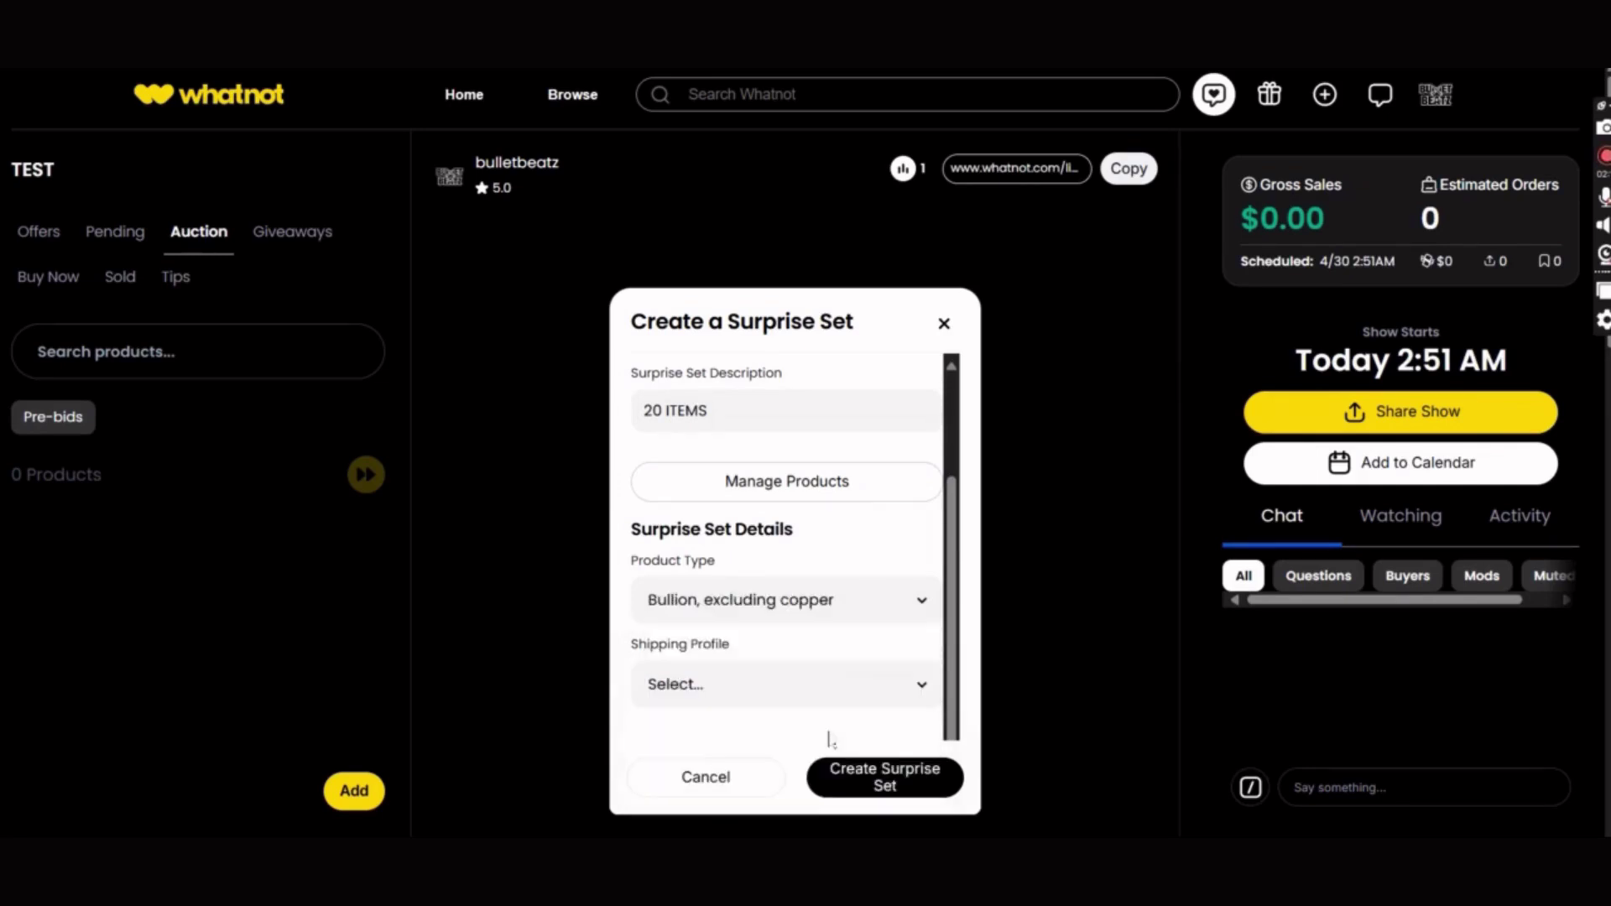
{"action": "left_click", "coordinate": [749, 685]}
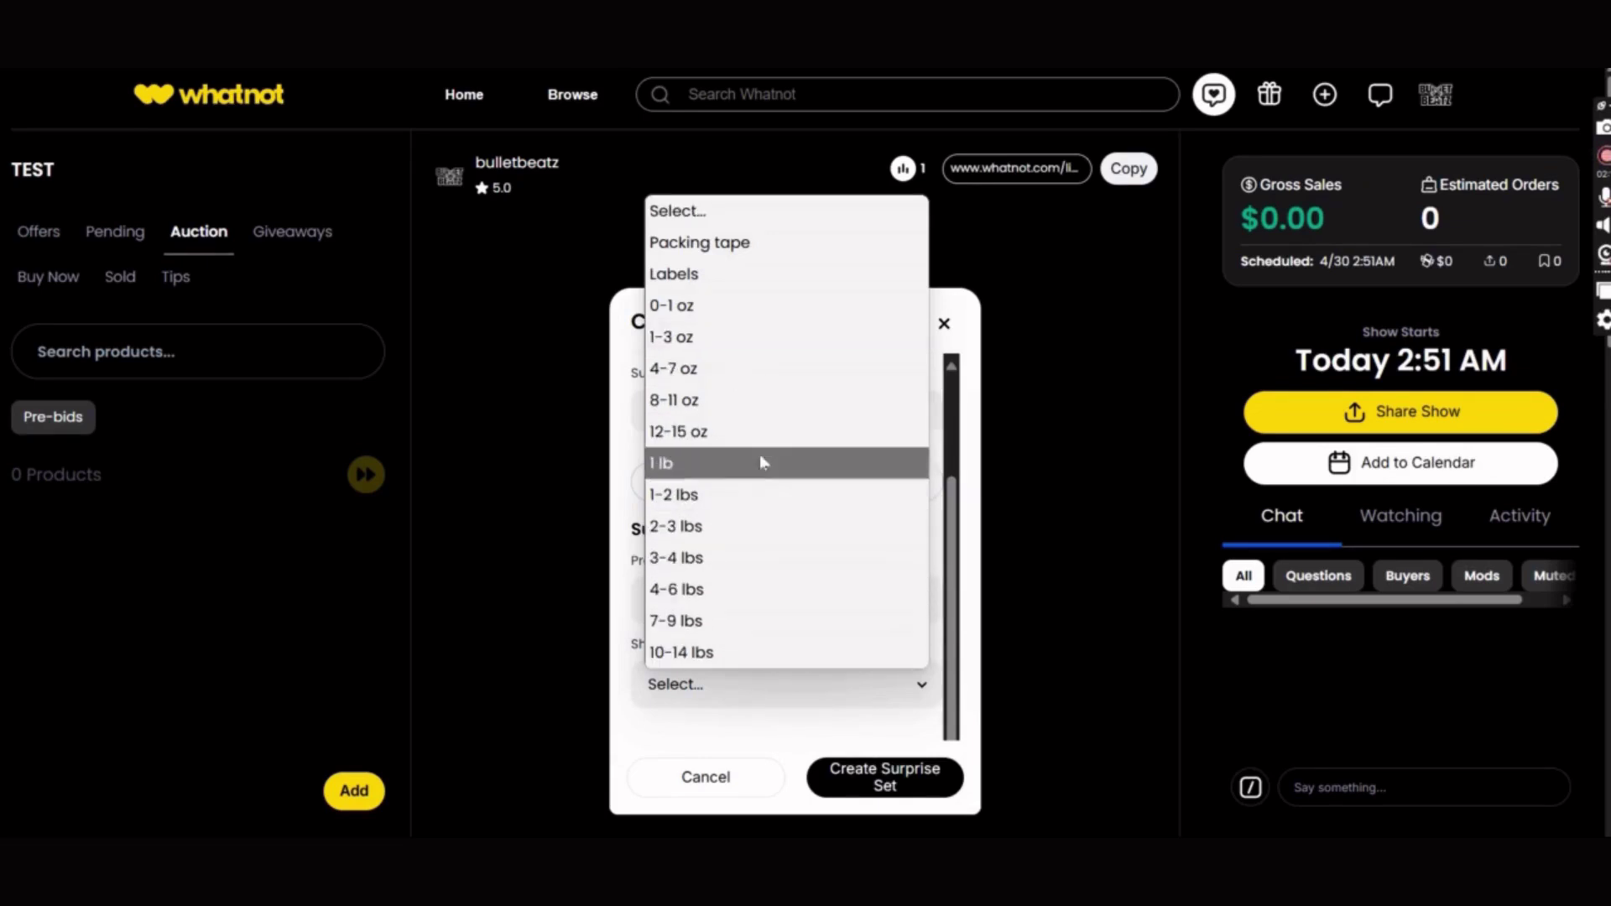
{"action": "left_click", "coordinate": [751, 353]}
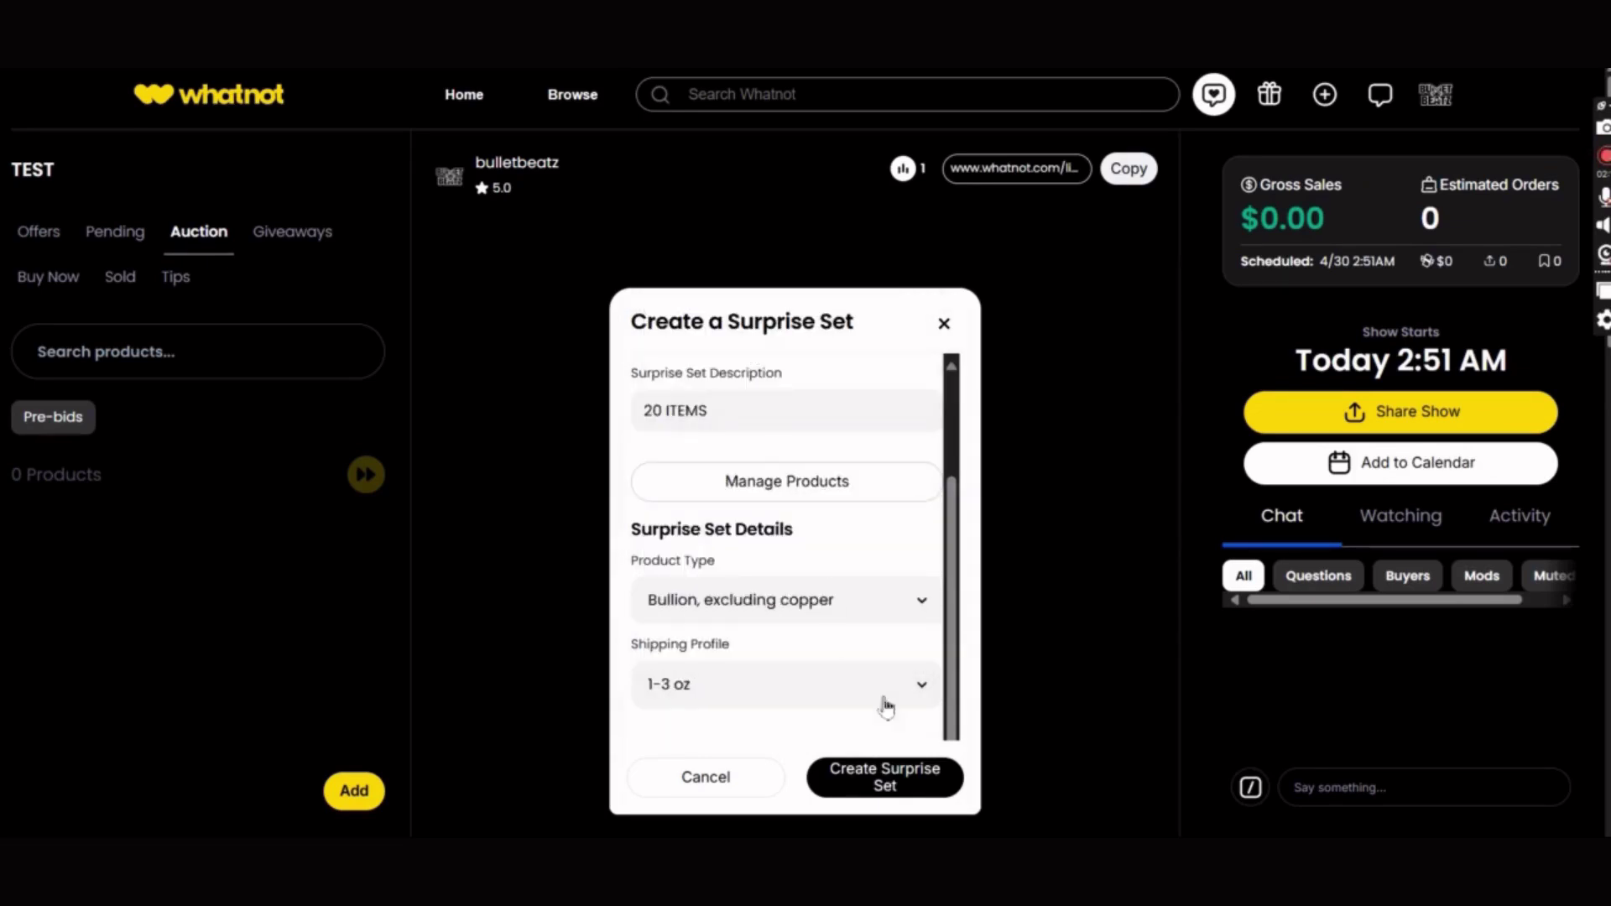
{"action": "left_click", "coordinate": [931, 781]}
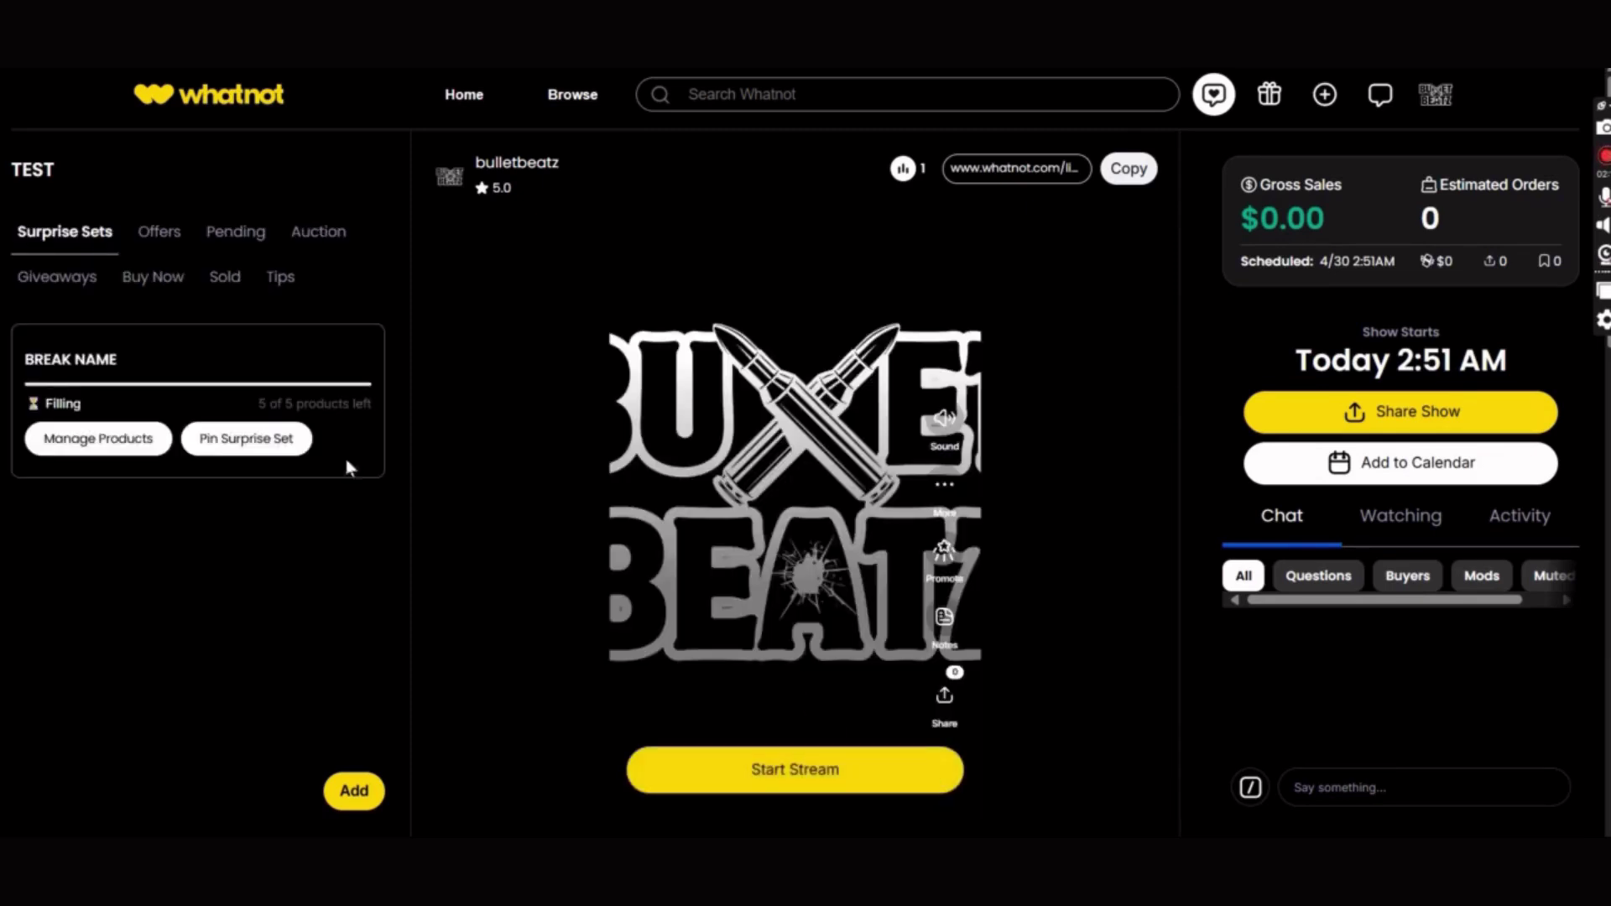
- Scroll through the BREAK NAME set's $45 products, close its panel, and reopen the add options
{"action": "left_click", "coordinate": [350, 468]}
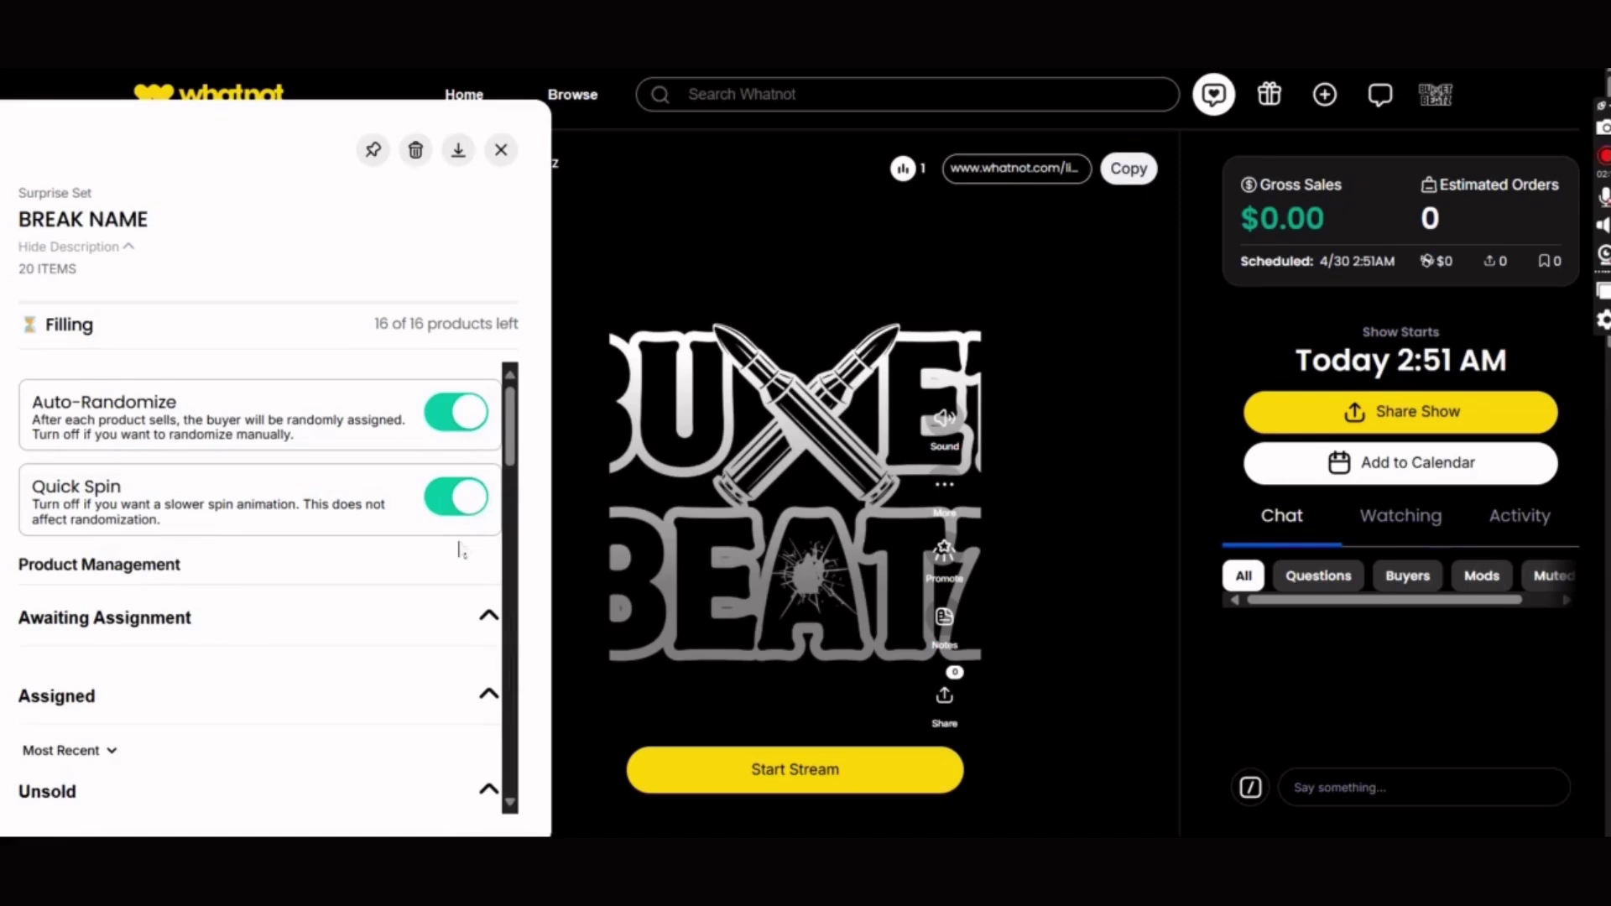
{"action": "scroll", "coordinate": [361, 657], "scroll_direction": "down", "scroll_amount": 3}
{"action": "scroll", "coordinate": [364, 659], "scroll_direction": "down", "scroll_amount": 5}
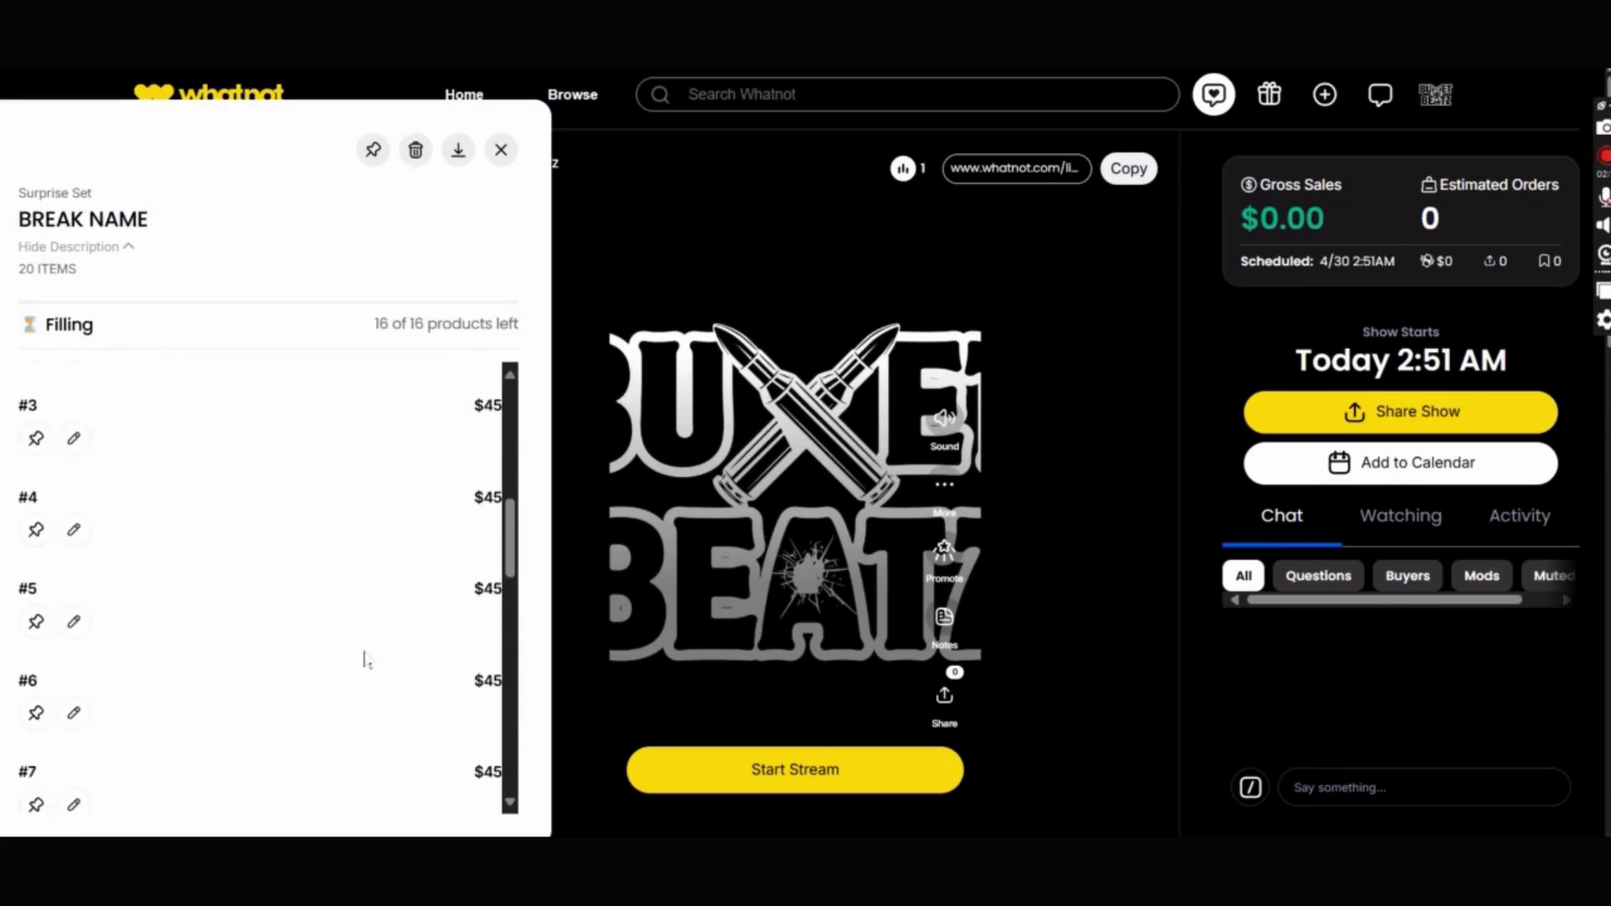
{"action": "scroll", "coordinate": [366, 660], "scroll_direction": "down", "scroll_amount": 4}
{"action": "scroll", "coordinate": [366, 660], "scroll_direction": "down", "scroll_amount": 2}
{"action": "scroll", "coordinate": [366, 660], "scroll_direction": "down", "scroll_amount": 5}
{"action": "scroll", "coordinate": [366, 659], "scroll_direction": "down", "scroll_amount": 2}
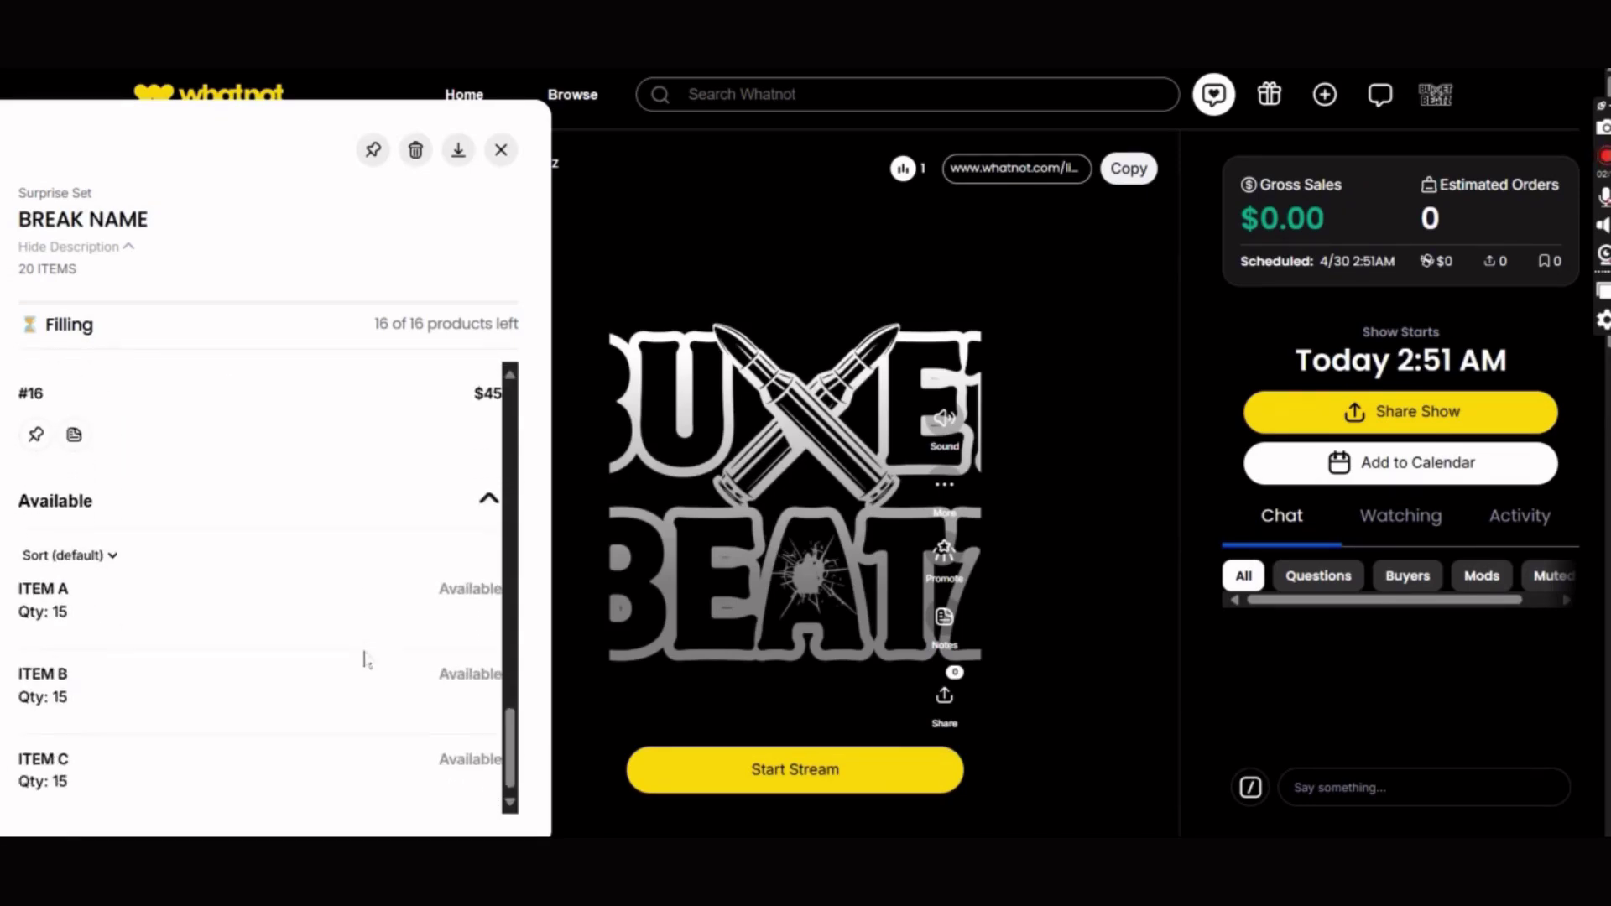
{"action": "scroll", "coordinate": [364, 659], "scroll_direction": "up", "scroll_amount": 2}
{"action": "scroll", "coordinate": [364, 657], "scroll_direction": "up", "scroll_amount": 5}
{"action": "scroll", "coordinate": [364, 655], "scroll_direction": "up", "scroll_amount": 8}
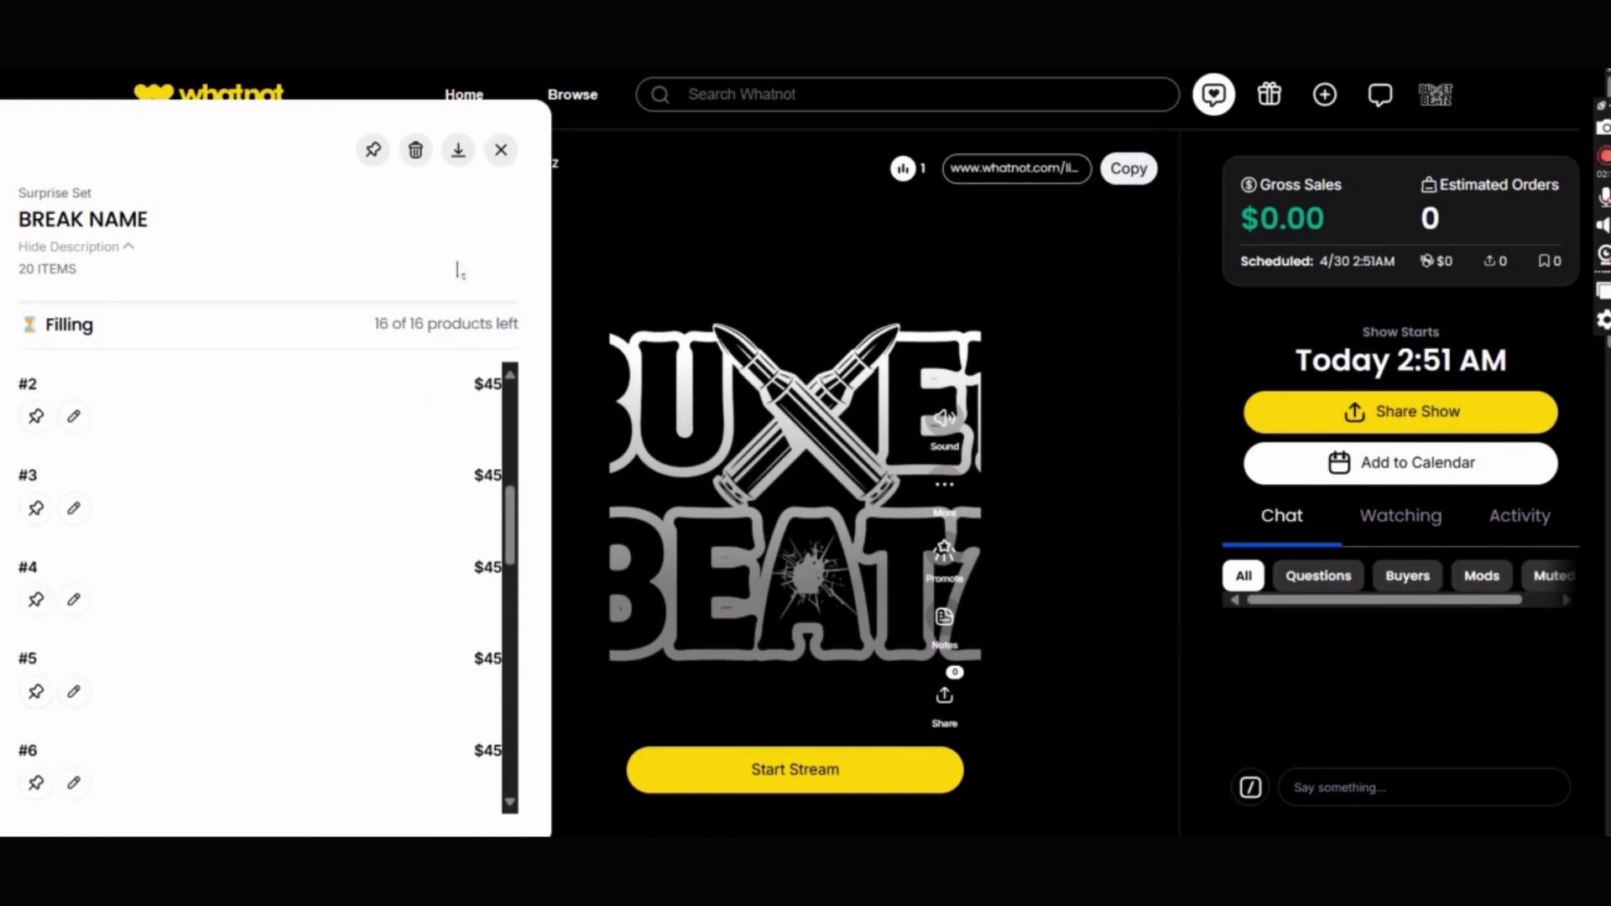
{"action": "left_click", "coordinate": [501, 149]}
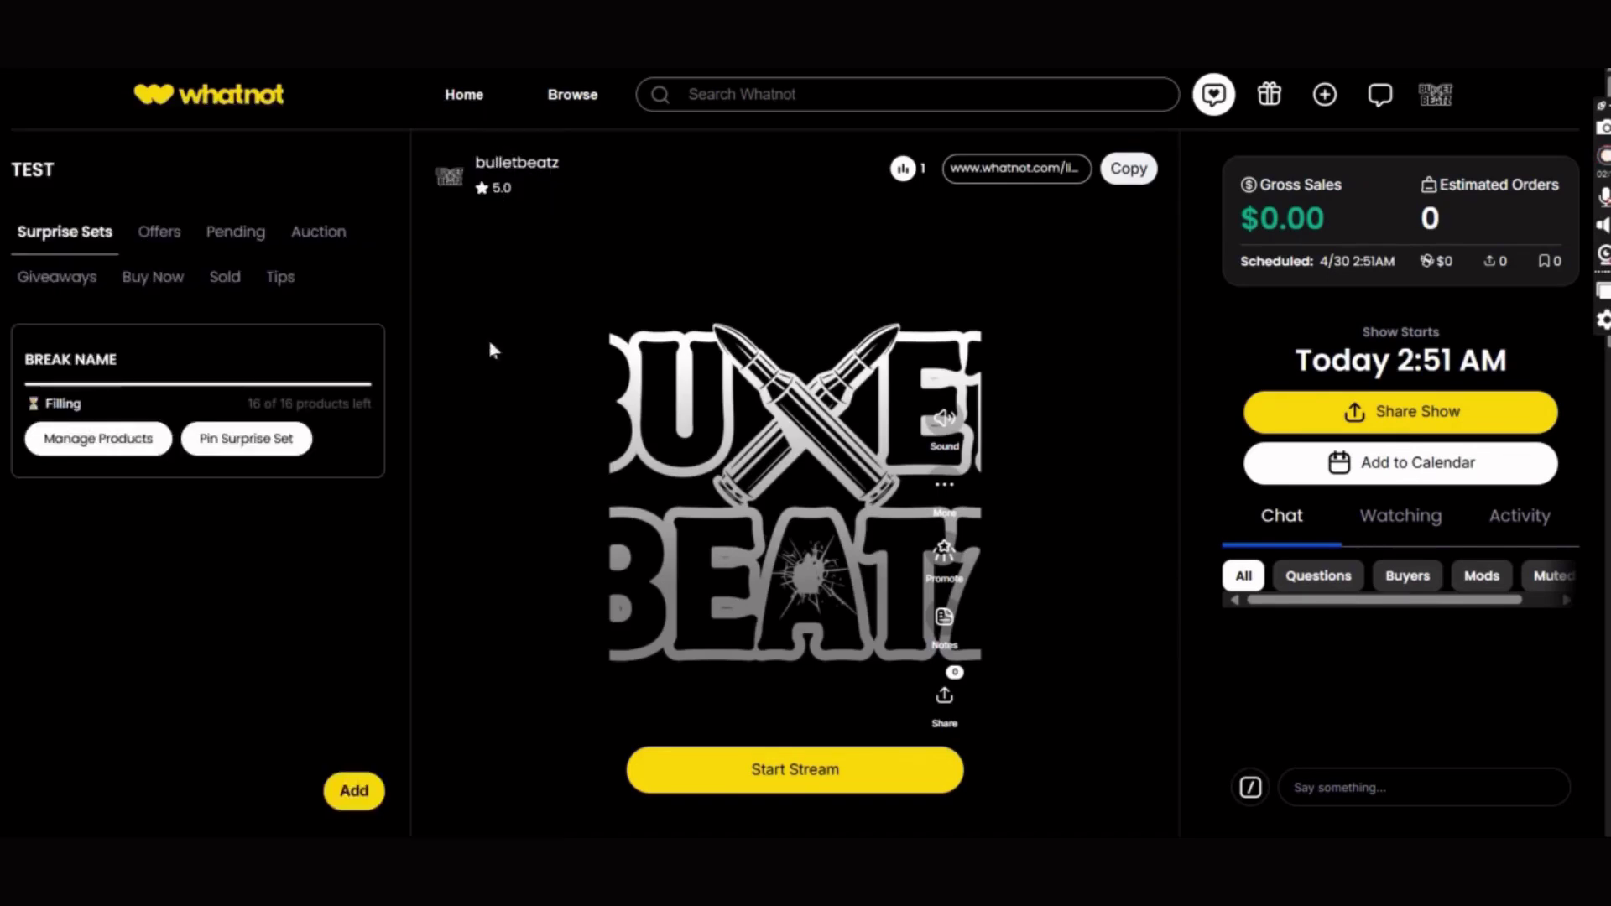
{"action": "left_click", "coordinate": [354, 793]}
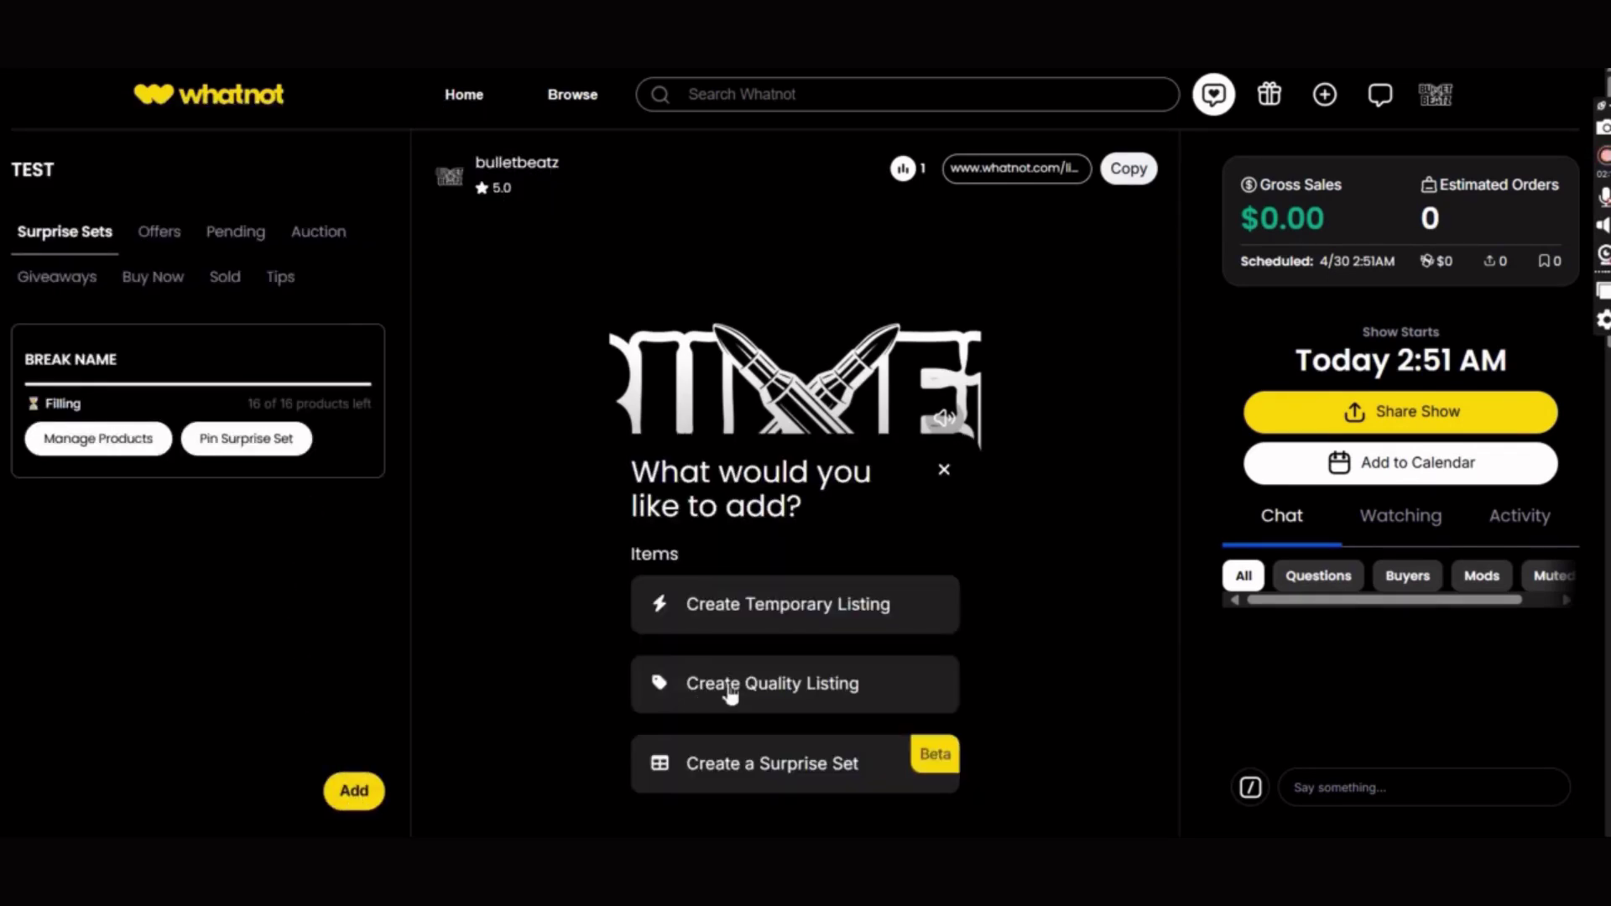
- Create an Auction surprise set named 'AUCTION BREAK NAME' with description '30 ITEMS'
{"action": "left_click", "coordinate": [803, 762]}
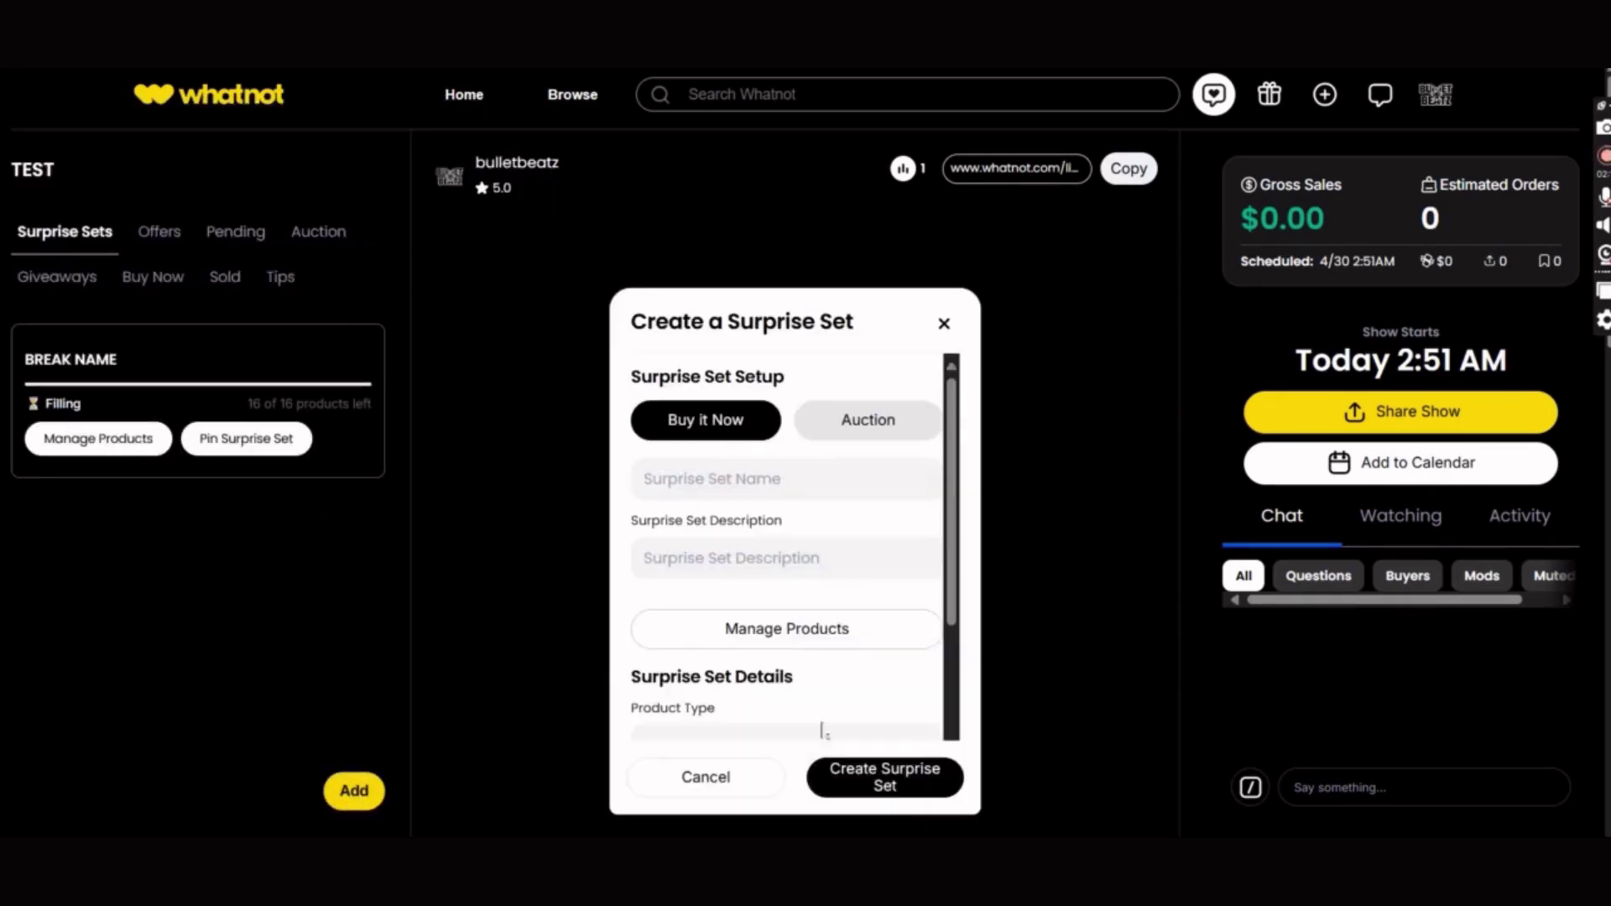
{"action": "left_click", "coordinate": [850, 426]}
{"action": "left_click", "coordinate": [716, 485]}
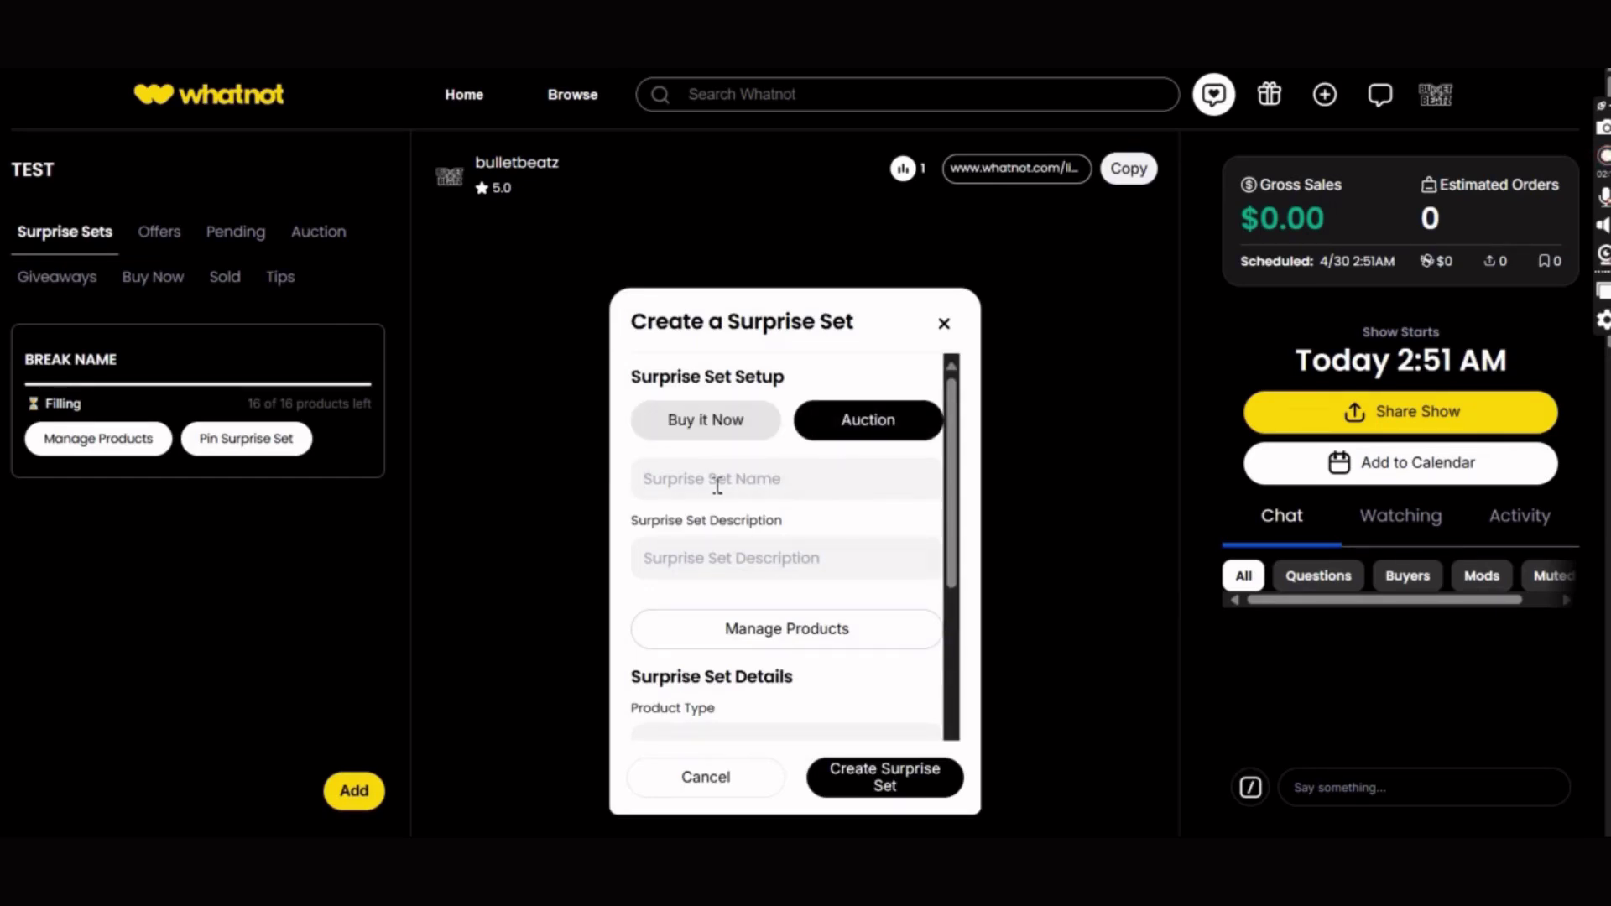
{"action": "type", "text": "AUCTION "}
{"action": "type", "text": "BREAK N"}
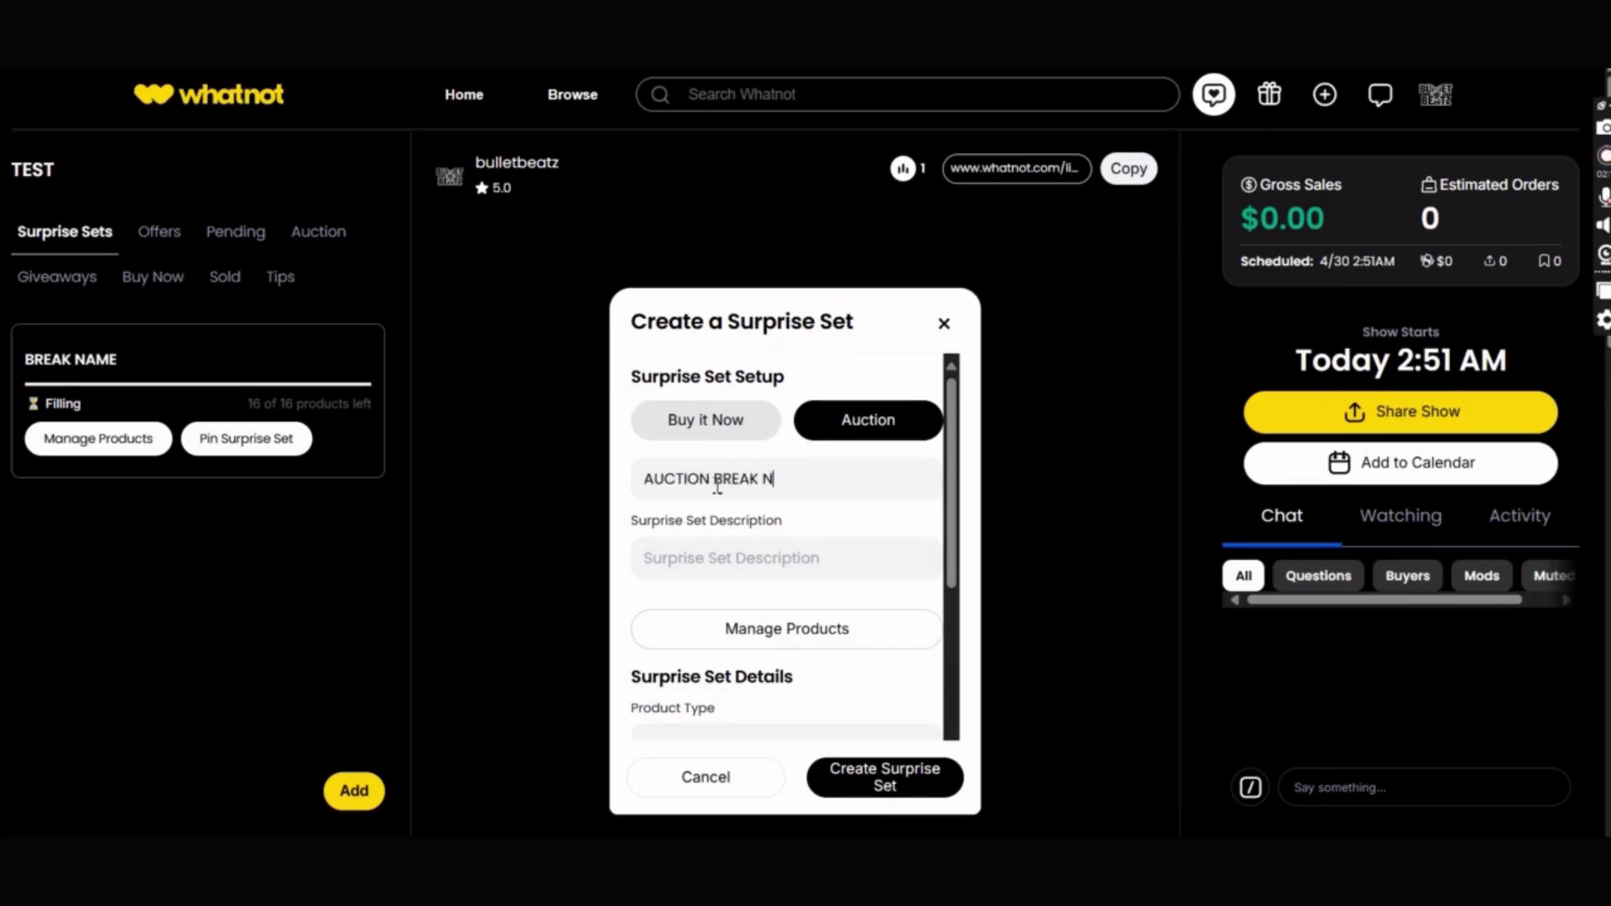
{"action": "type", "text": "AME"}
{"action": "left_click", "coordinate": [740, 546]}
{"action": "type", "text": "30 ITEMS"}
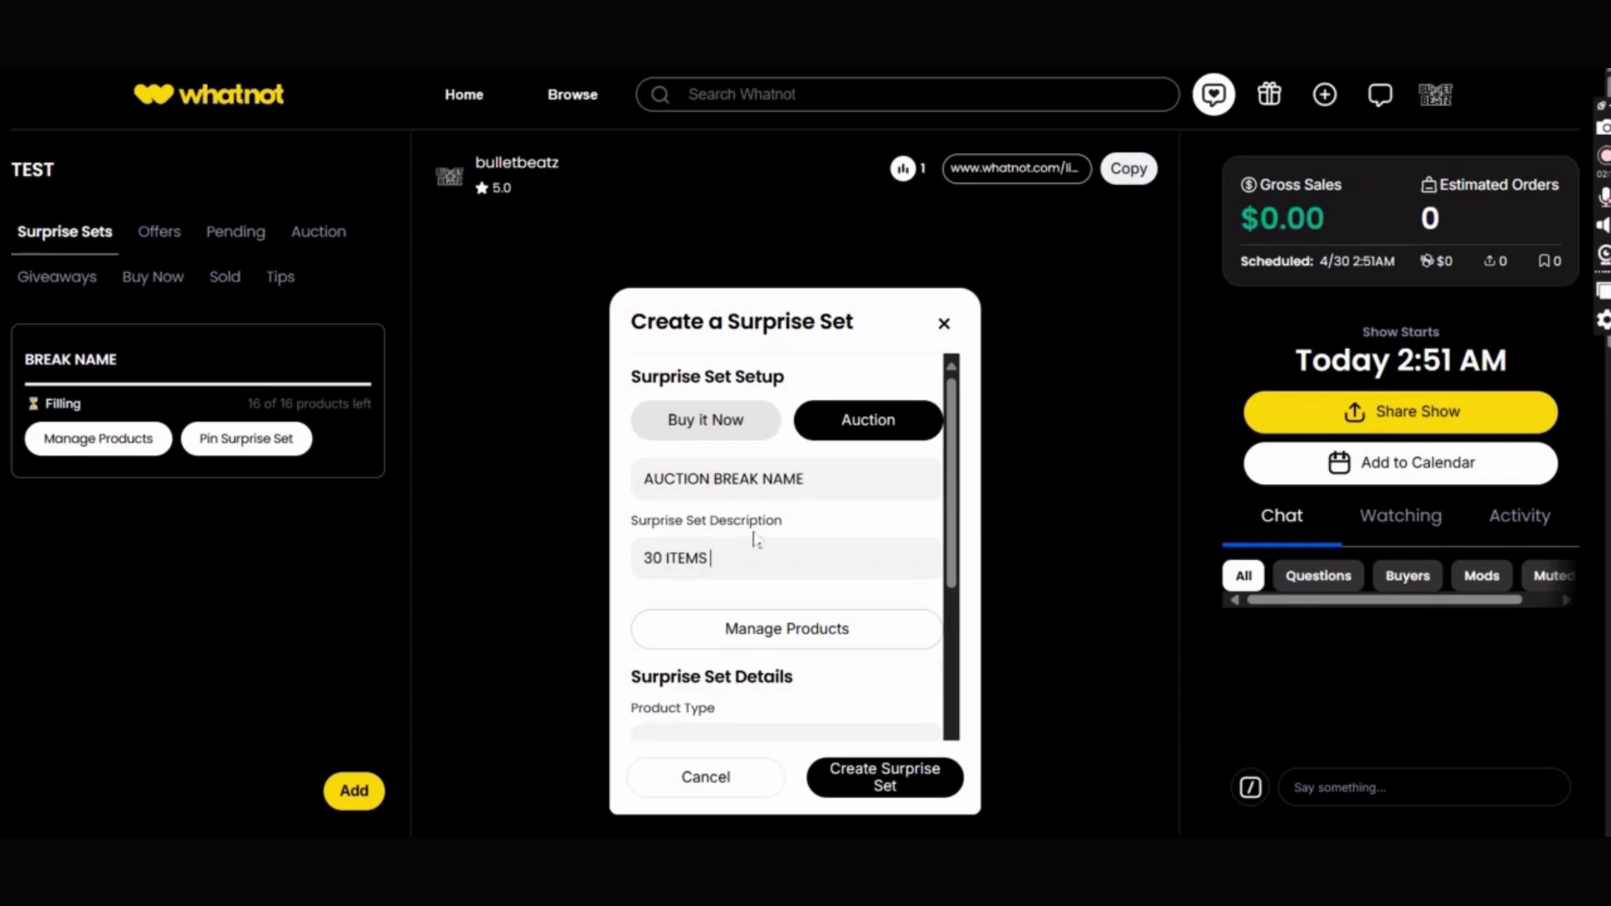
- Enter ITEM A at quantity 10 and ITEM B at quantity 15
{"action": "left_click", "coordinate": [803, 639]}
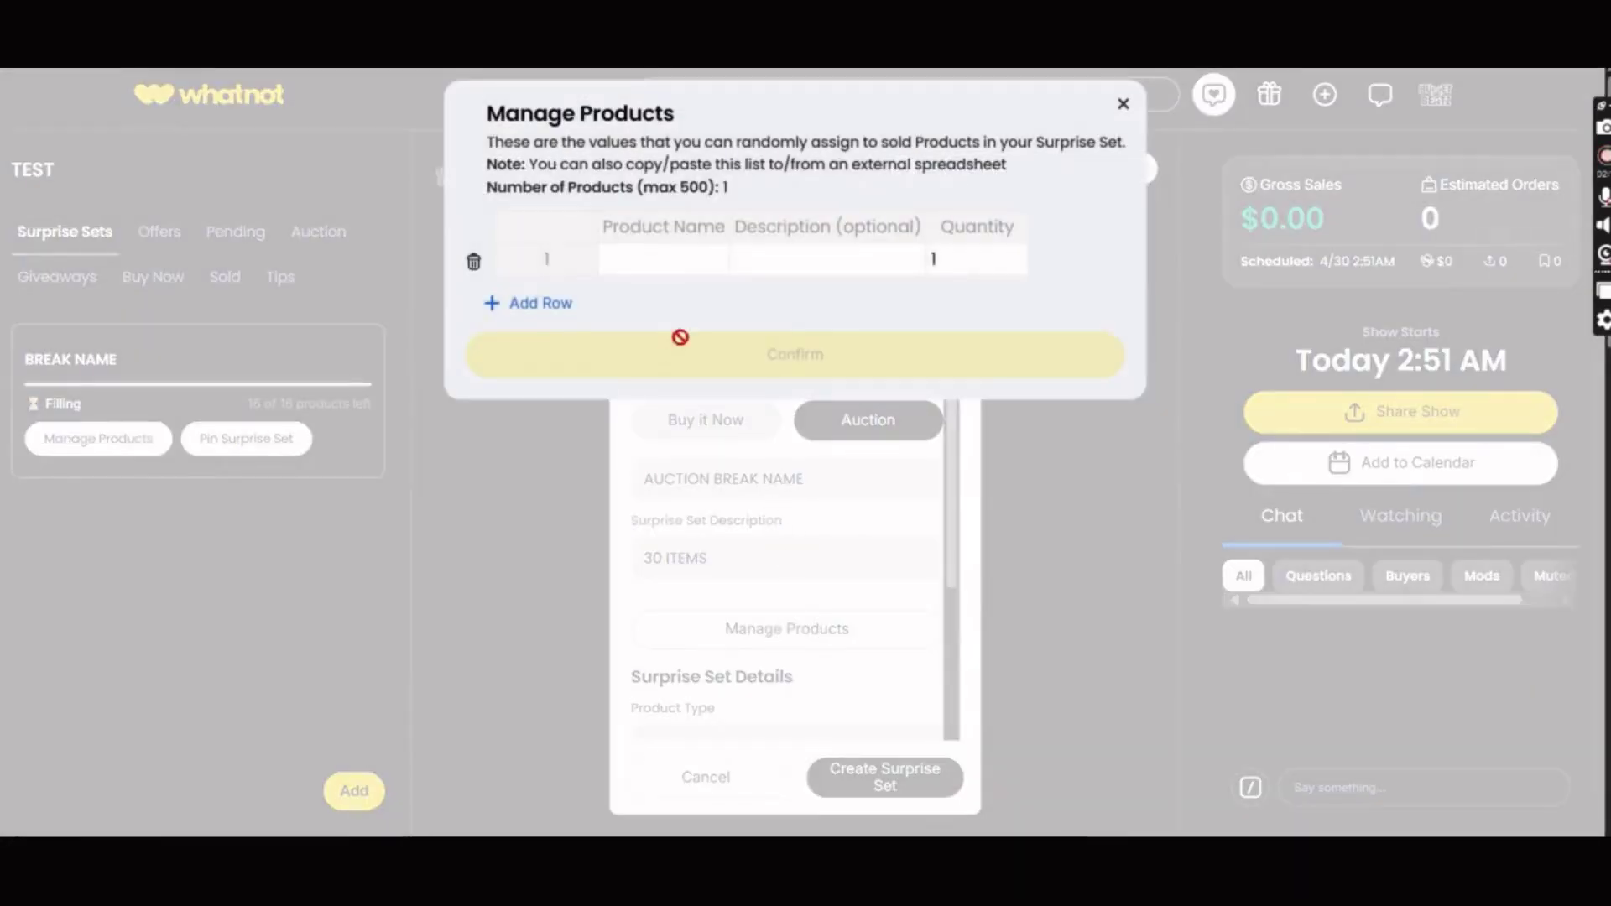
{"action": "left_click", "coordinate": [681, 257]}
{"action": "type", "text": "IT"}
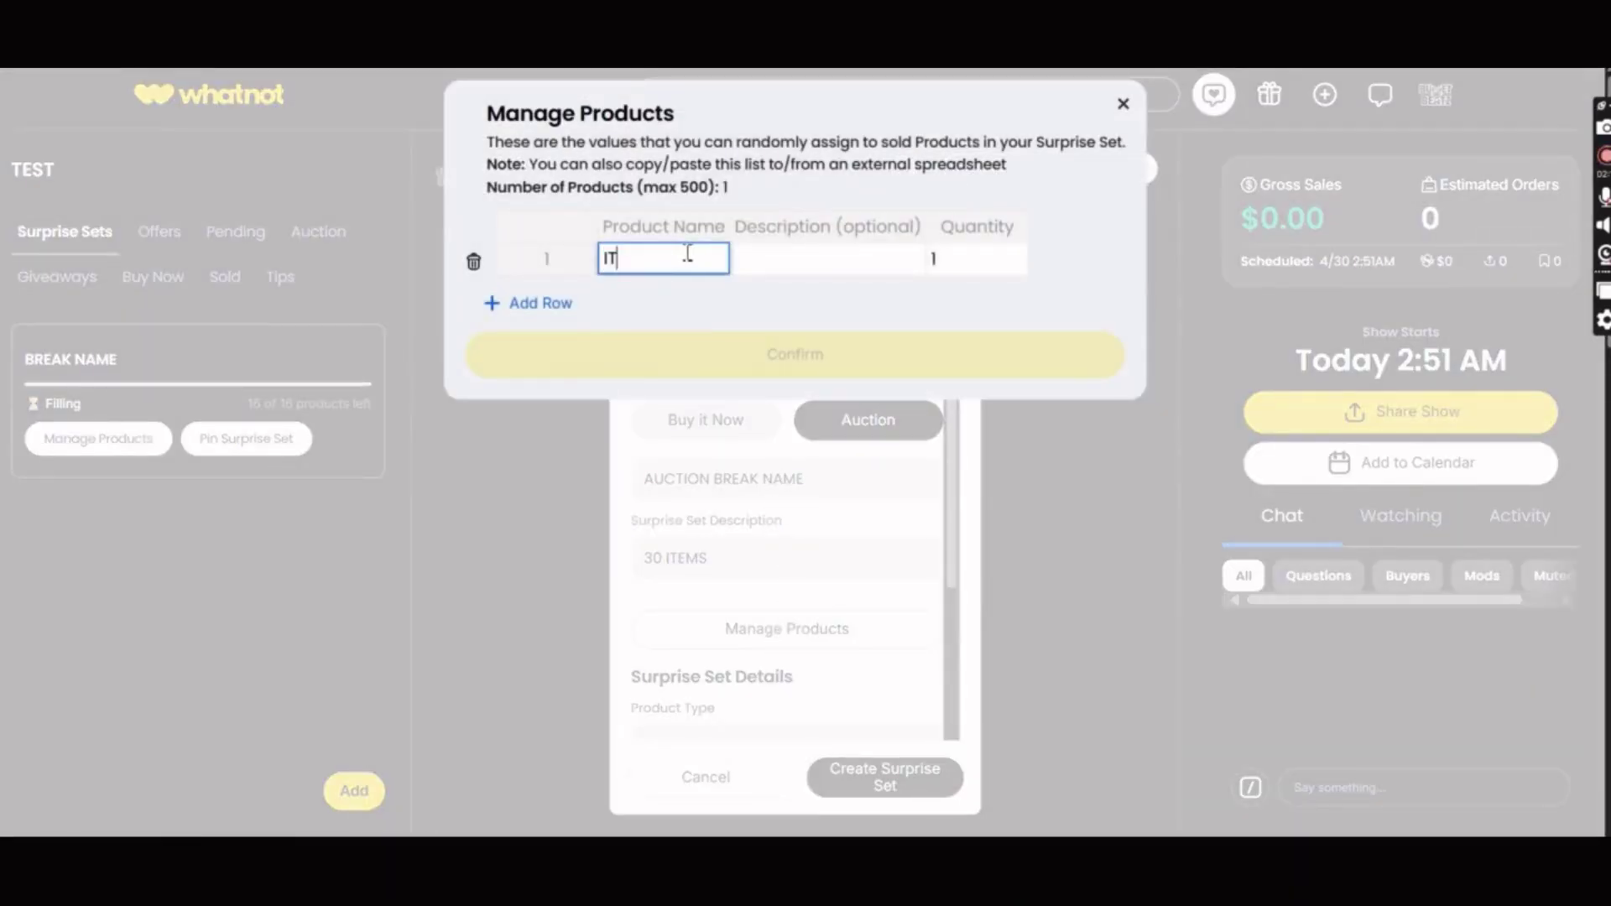
{"action": "type", "text": "EM A"}
{"action": "left_click", "coordinate": [986, 260]}
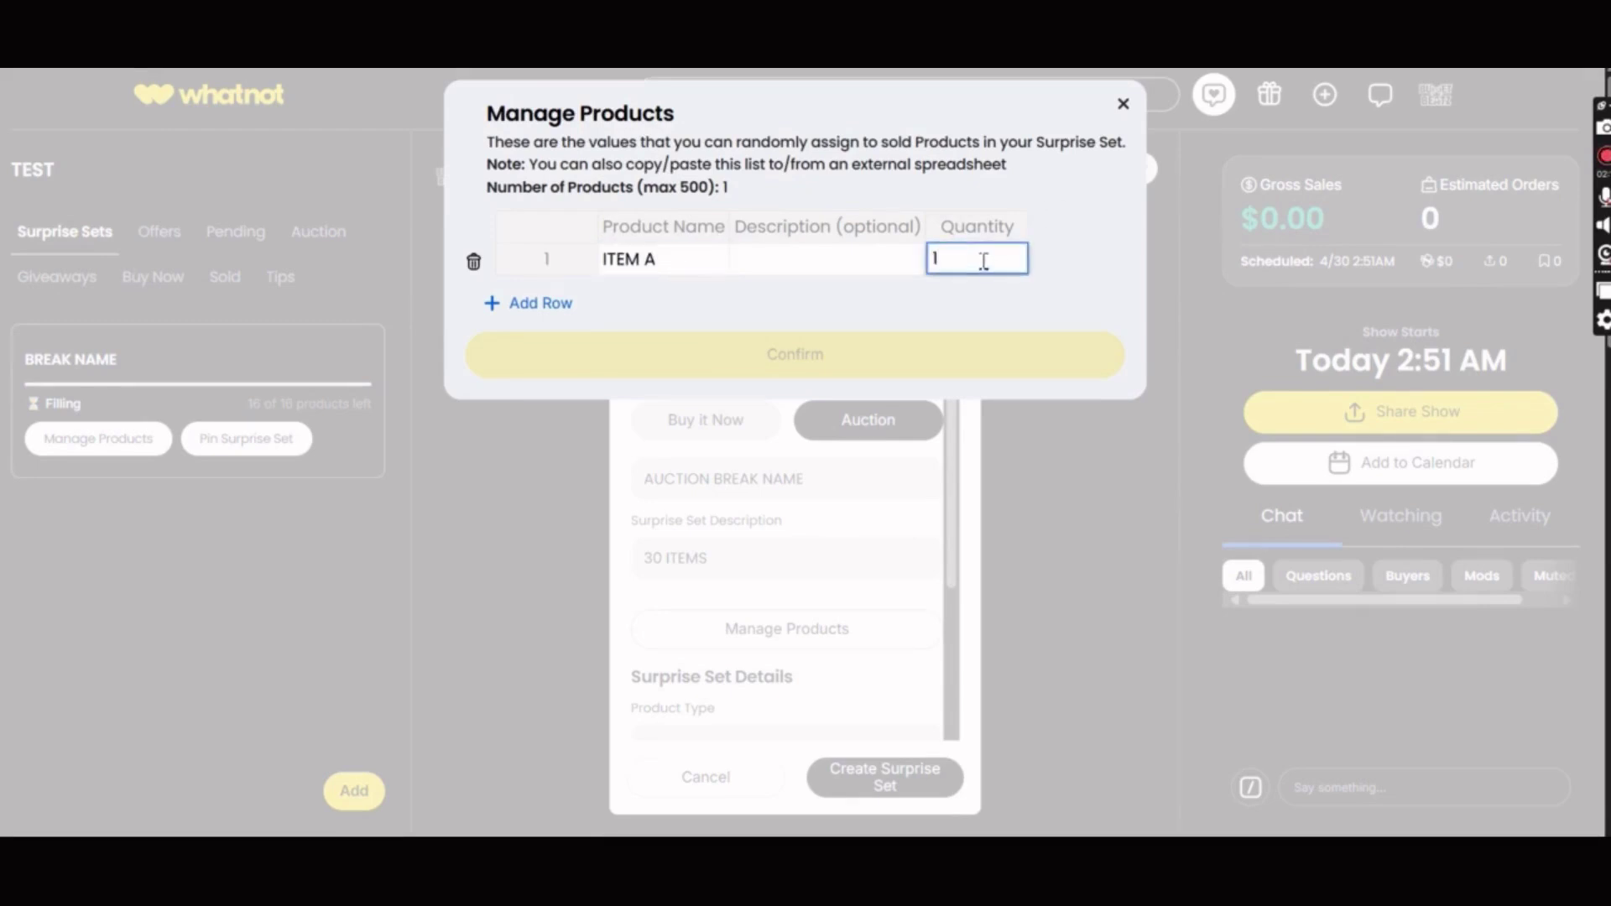
{"action": "type", "text": "0"}
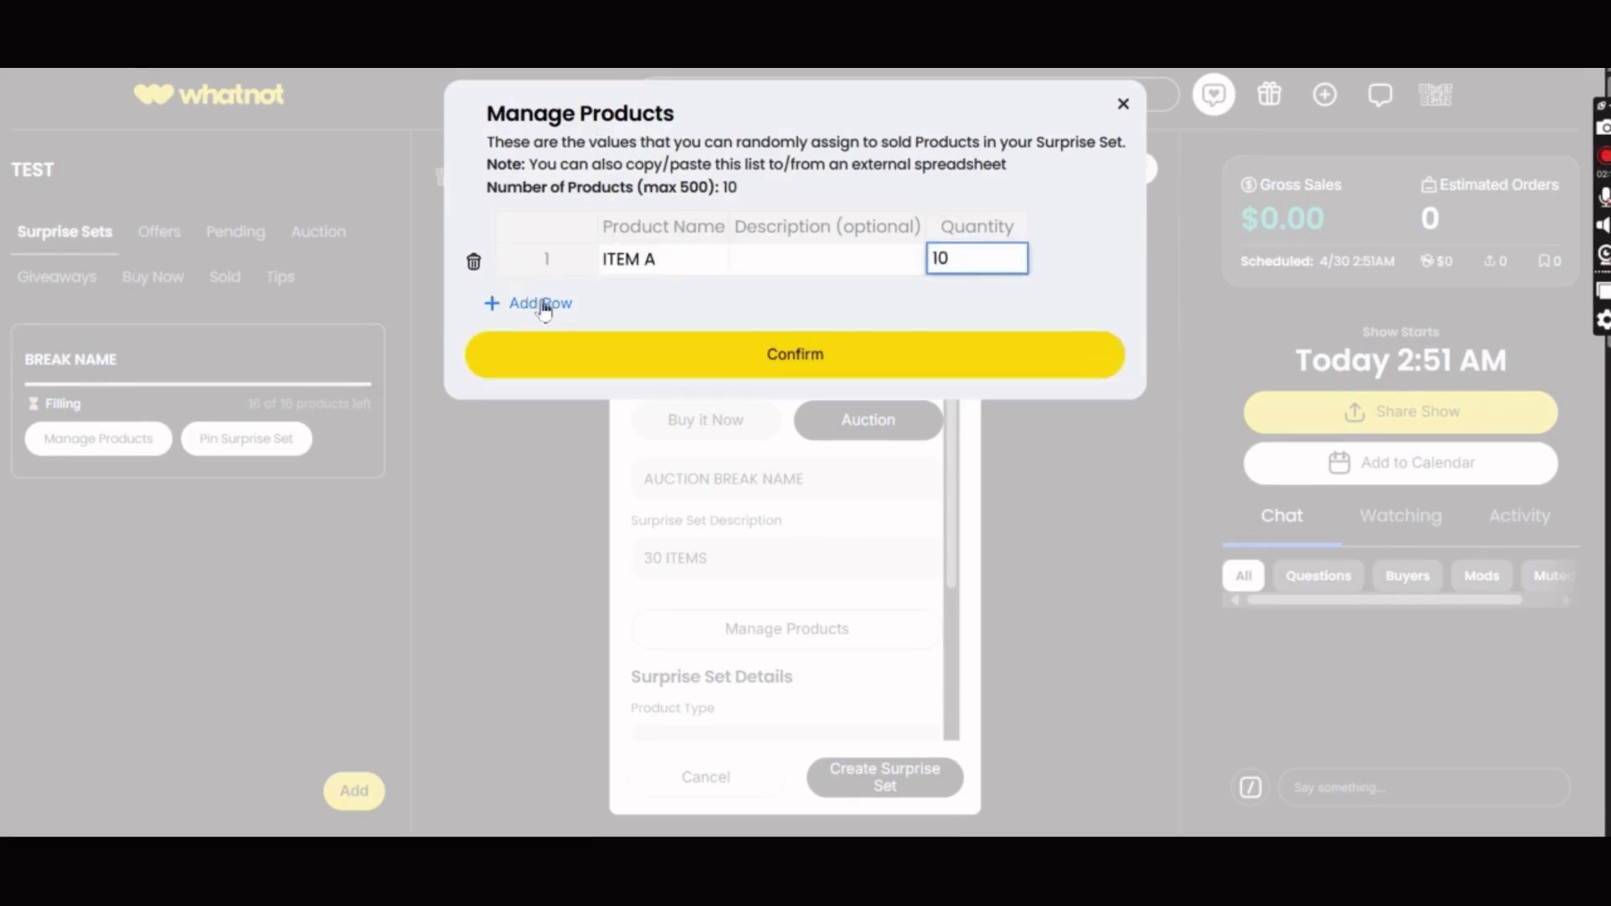
{"action": "left_click", "coordinate": [547, 303]}
{"action": "left_click", "coordinate": [623, 295]}
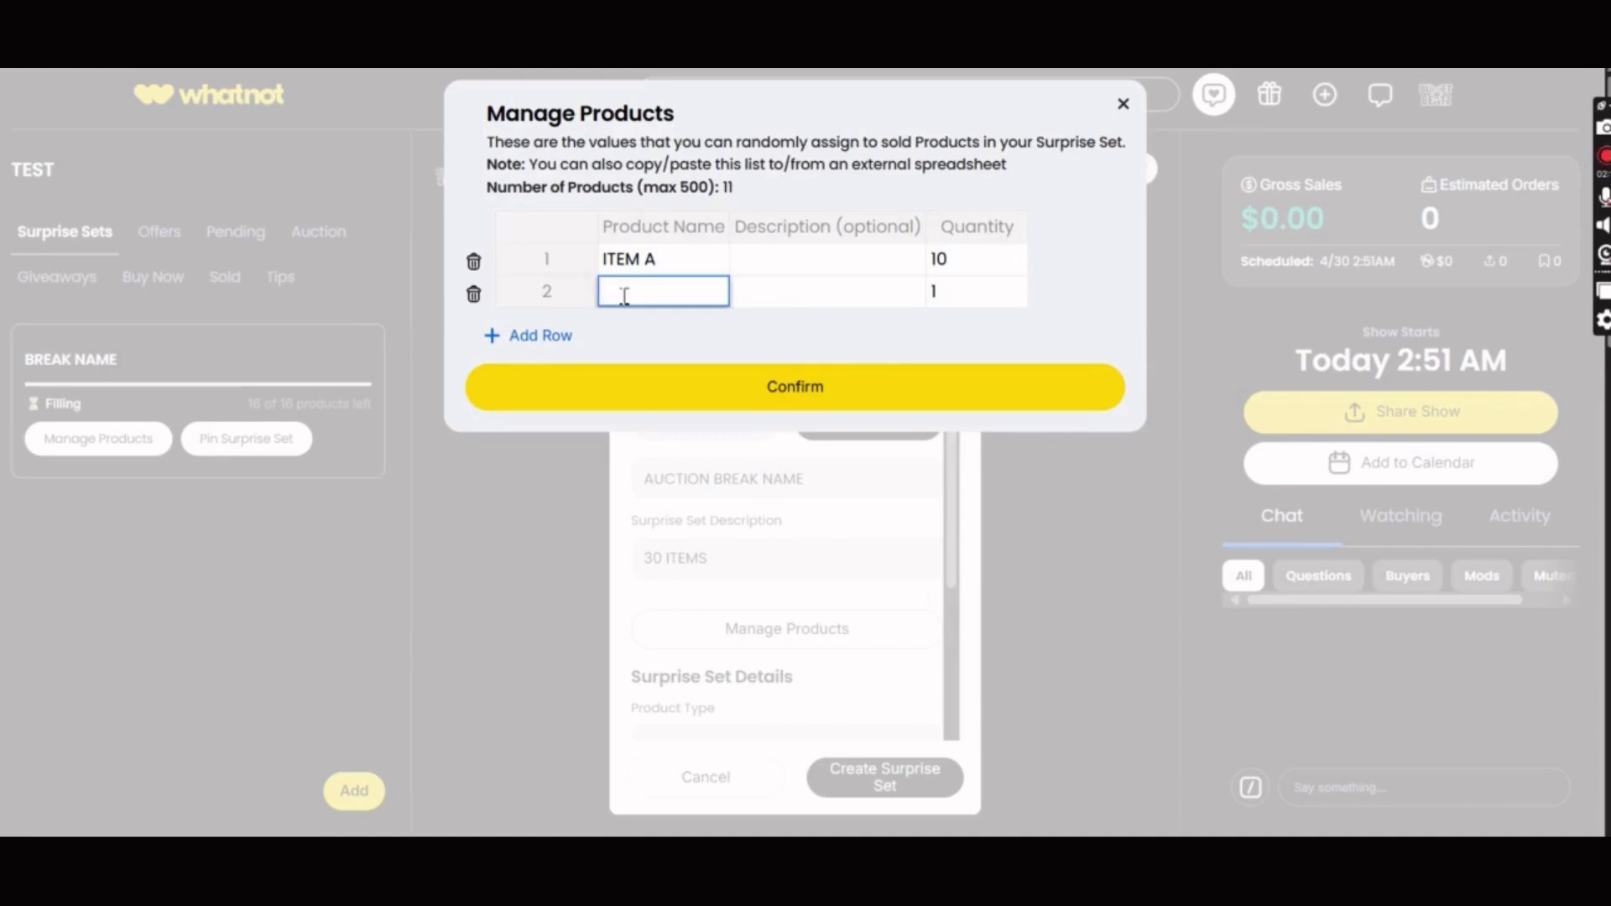
{"action": "type", "text": "ITEM B"}
{"action": "left_click", "coordinate": [959, 292]}
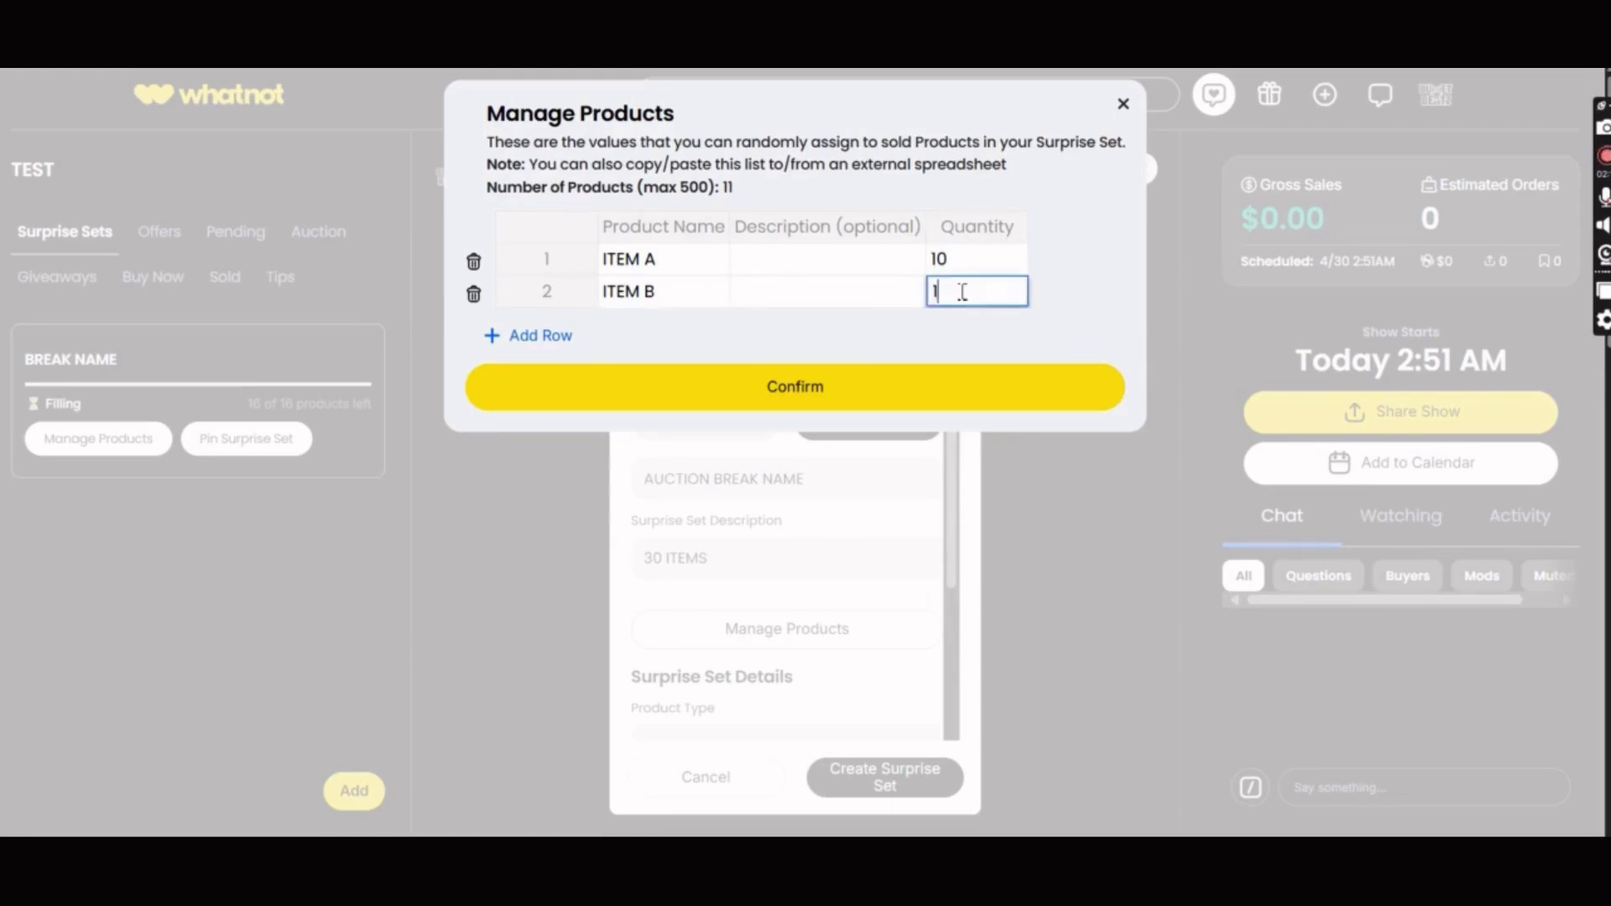
{"action": "type", "text": "5"}
- Add ITEM C at quantity 5 and confirm the 30-product list
{"action": "left_click", "coordinate": [545, 335]}
{"action": "left_click", "coordinate": [658, 326]}
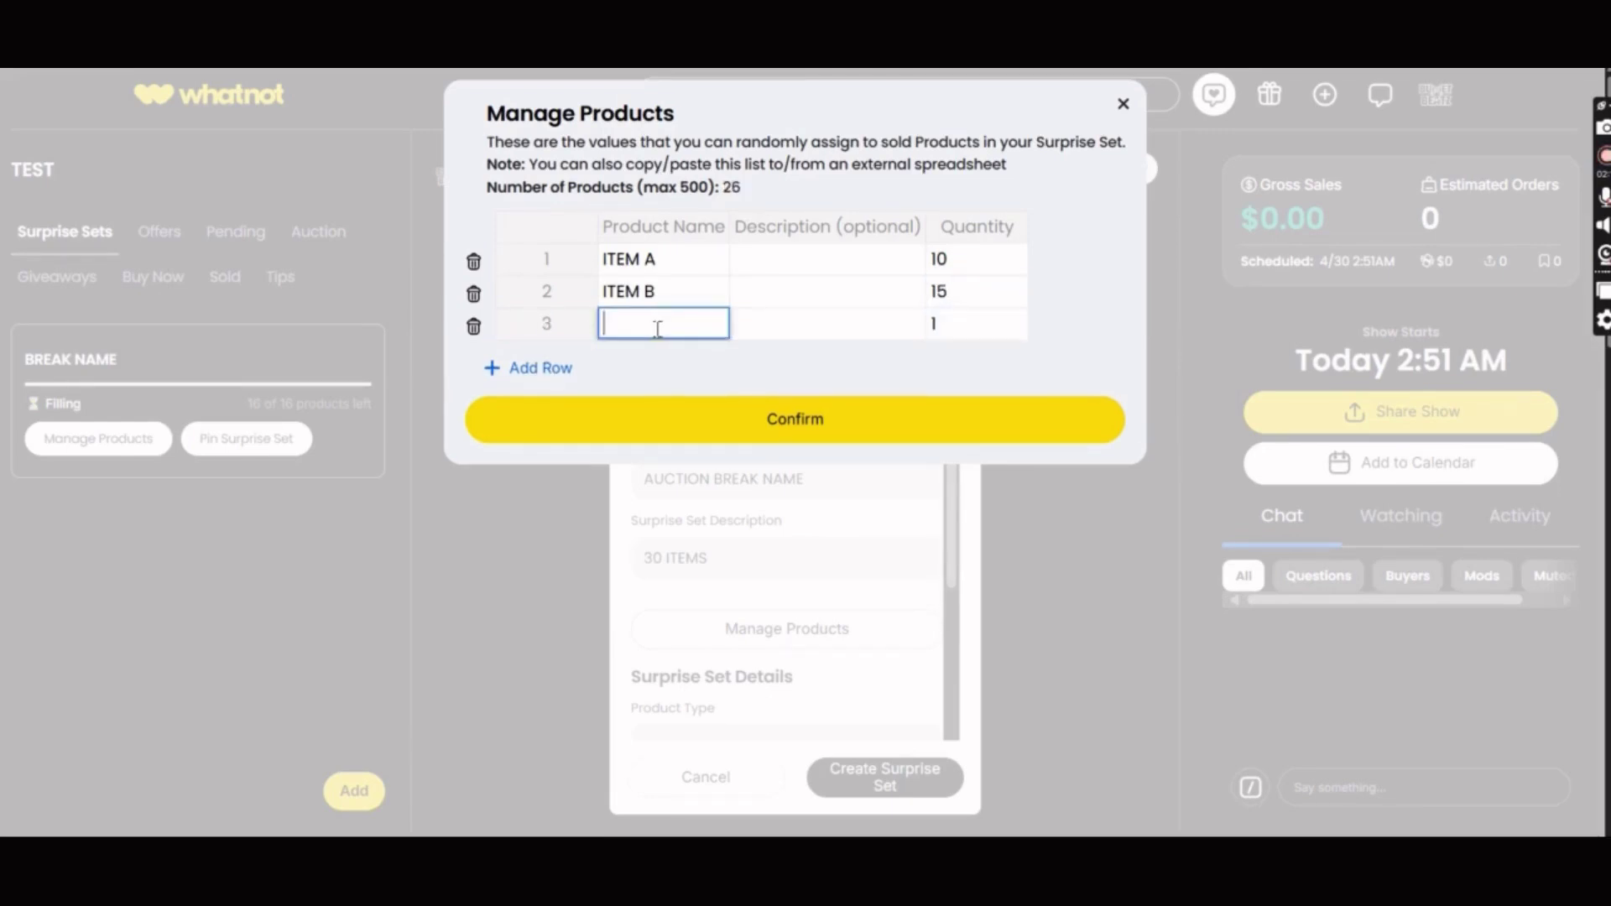
{"action": "type", "text": "ITEM C"}
{"action": "double_click", "coordinate": [979, 330]}
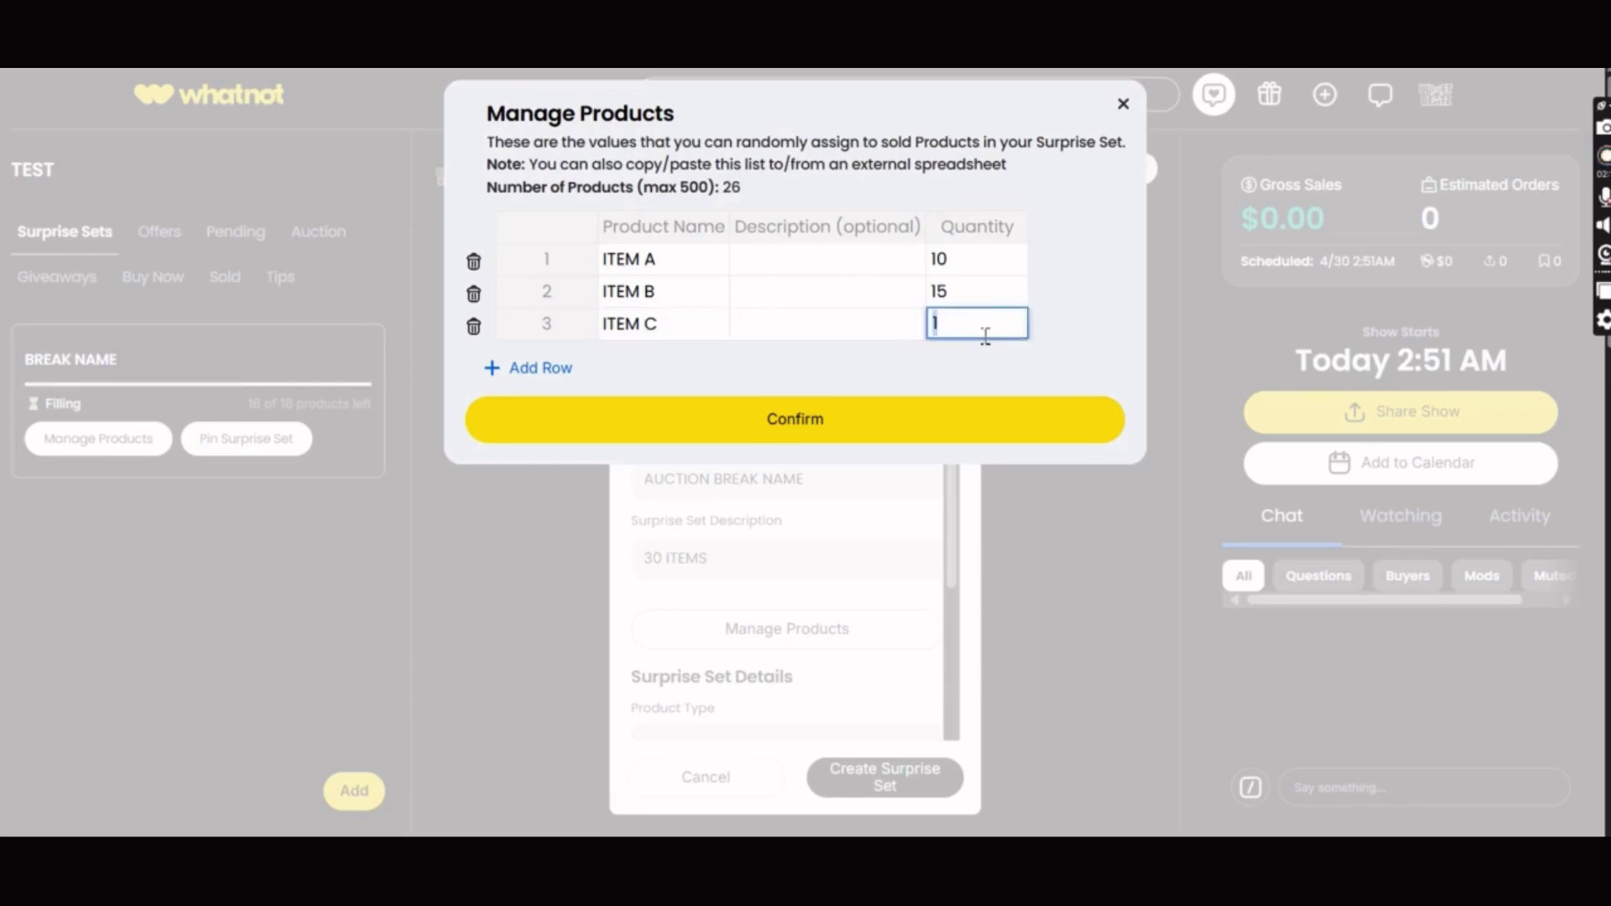
{"action": "type", "text": "5"}
{"action": "left_click", "coordinate": [818, 424]}
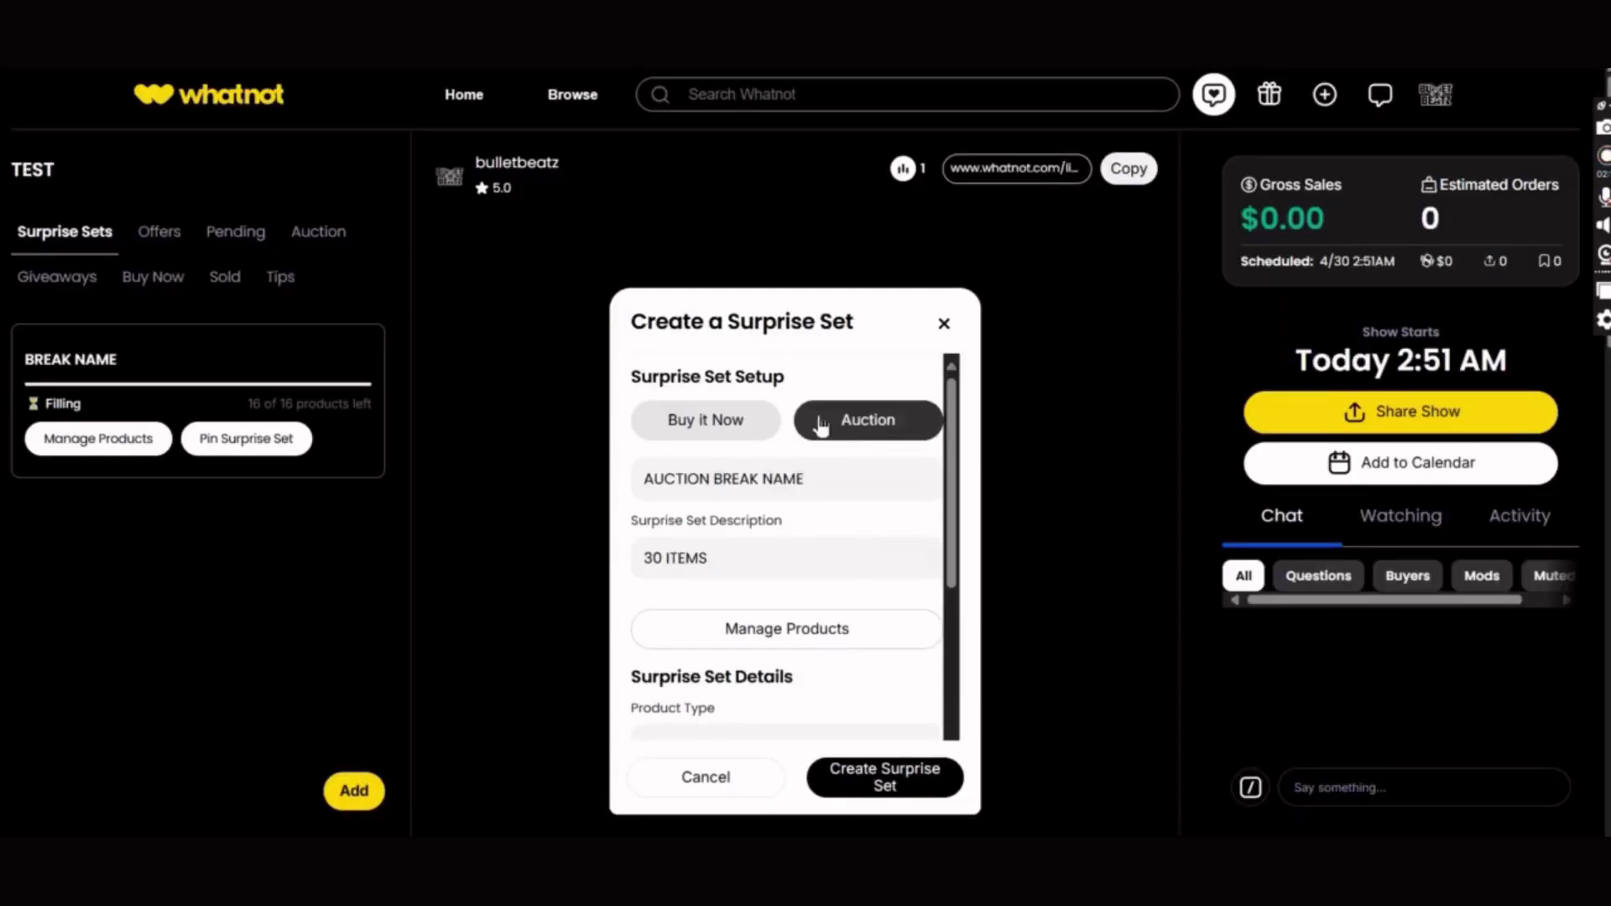
{"action": "left_click", "coordinate": [854, 628]}
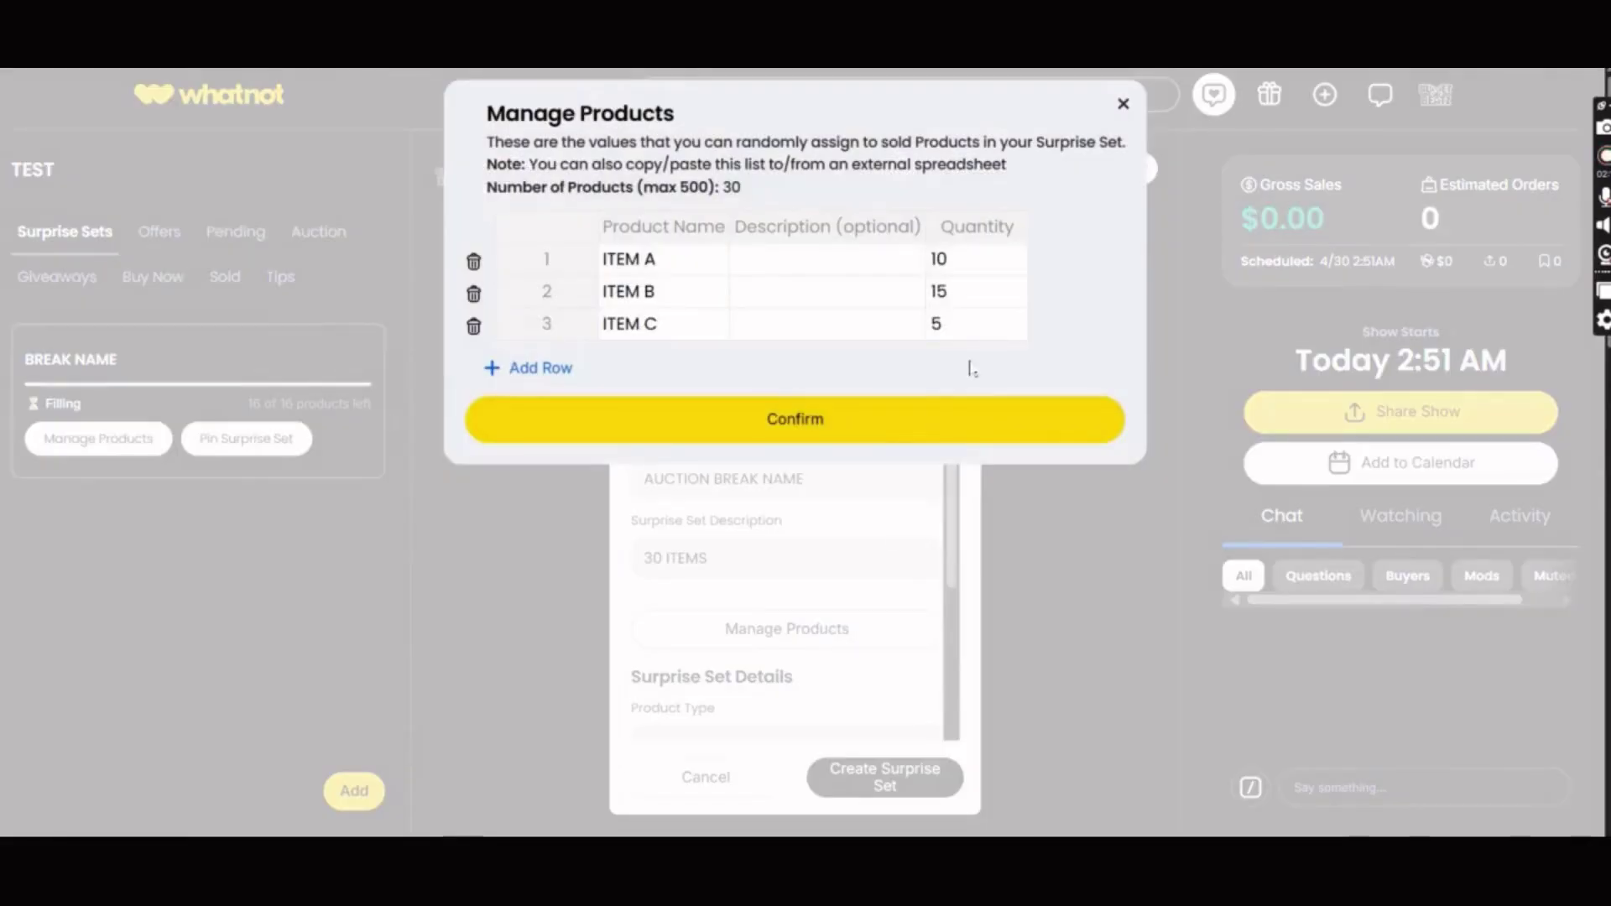
- Confirm the products and set product type Bullion, excluding copper with 1-3 oz shipping
{"action": "left_click", "coordinate": [955, 419]}
{"action": "scroll", "coordinate": [839, 503], "scroll_direction": "down", "scroll_amount": 3}
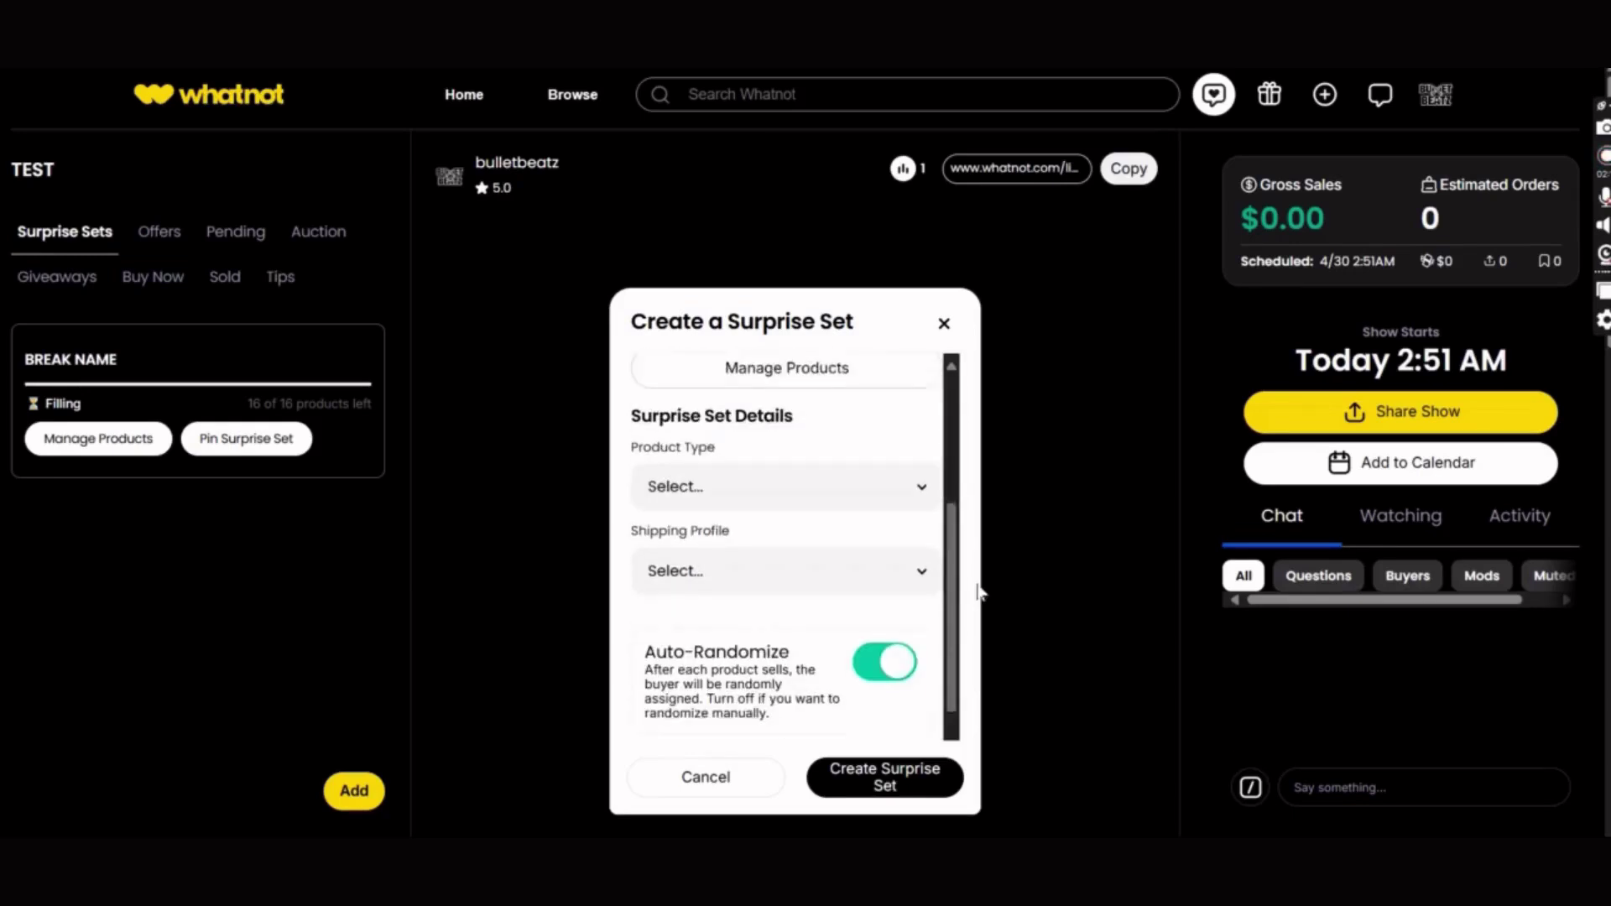
{"action": "left_click", "coordinate": [838, 457]}
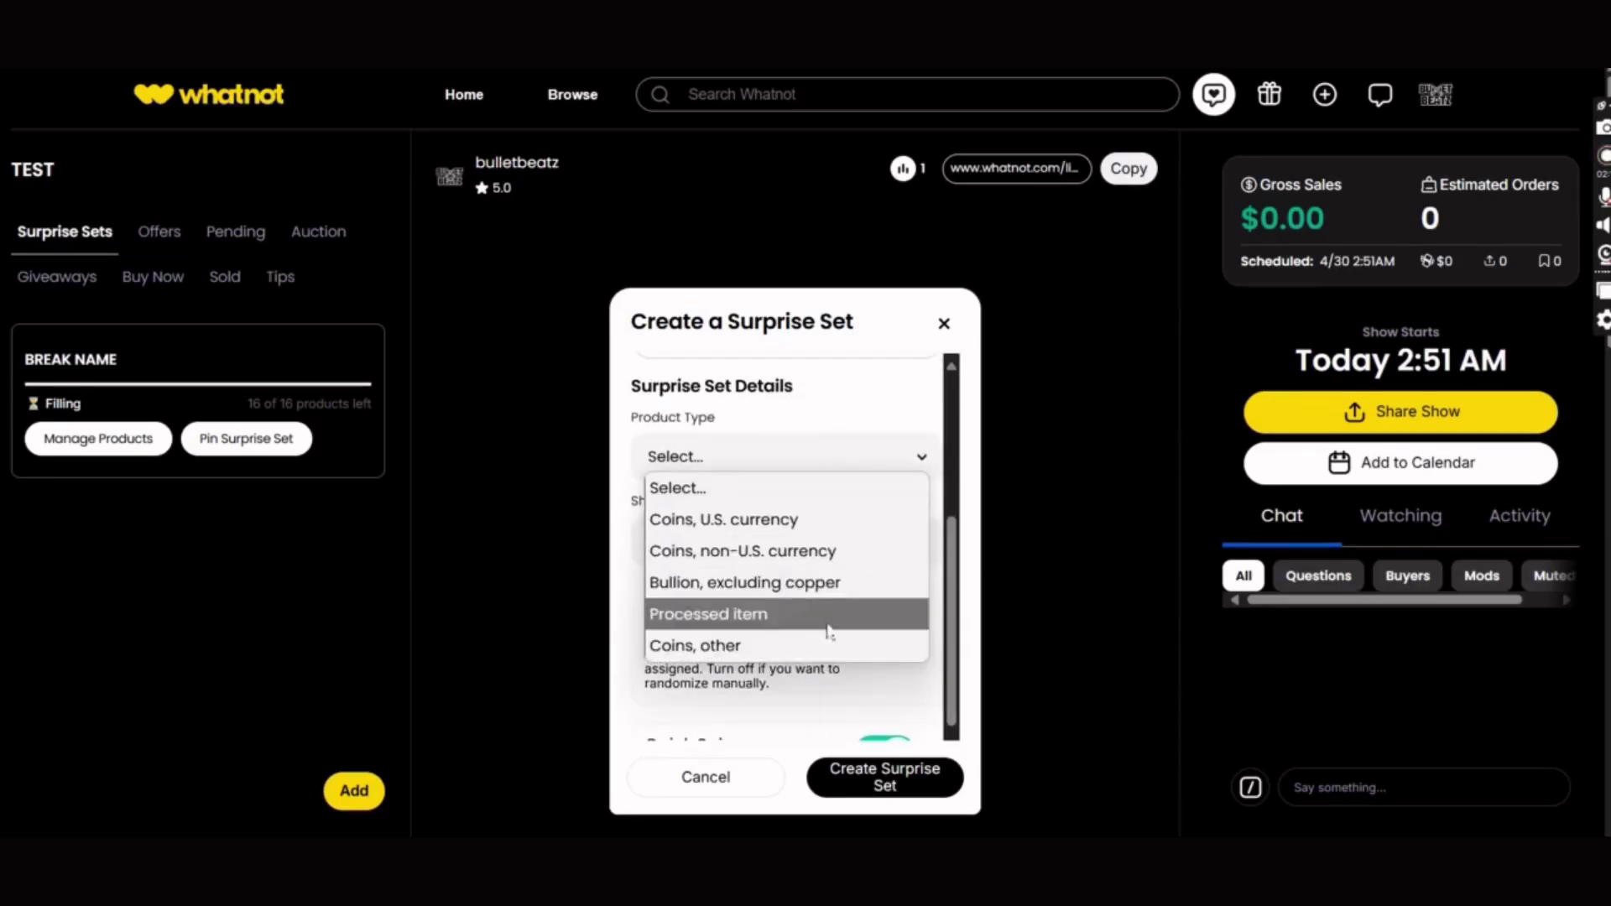
{"action": "left_click", "coordinate": [795, 495]}
{"action": "left_click", "coordinate": [803, 541]}
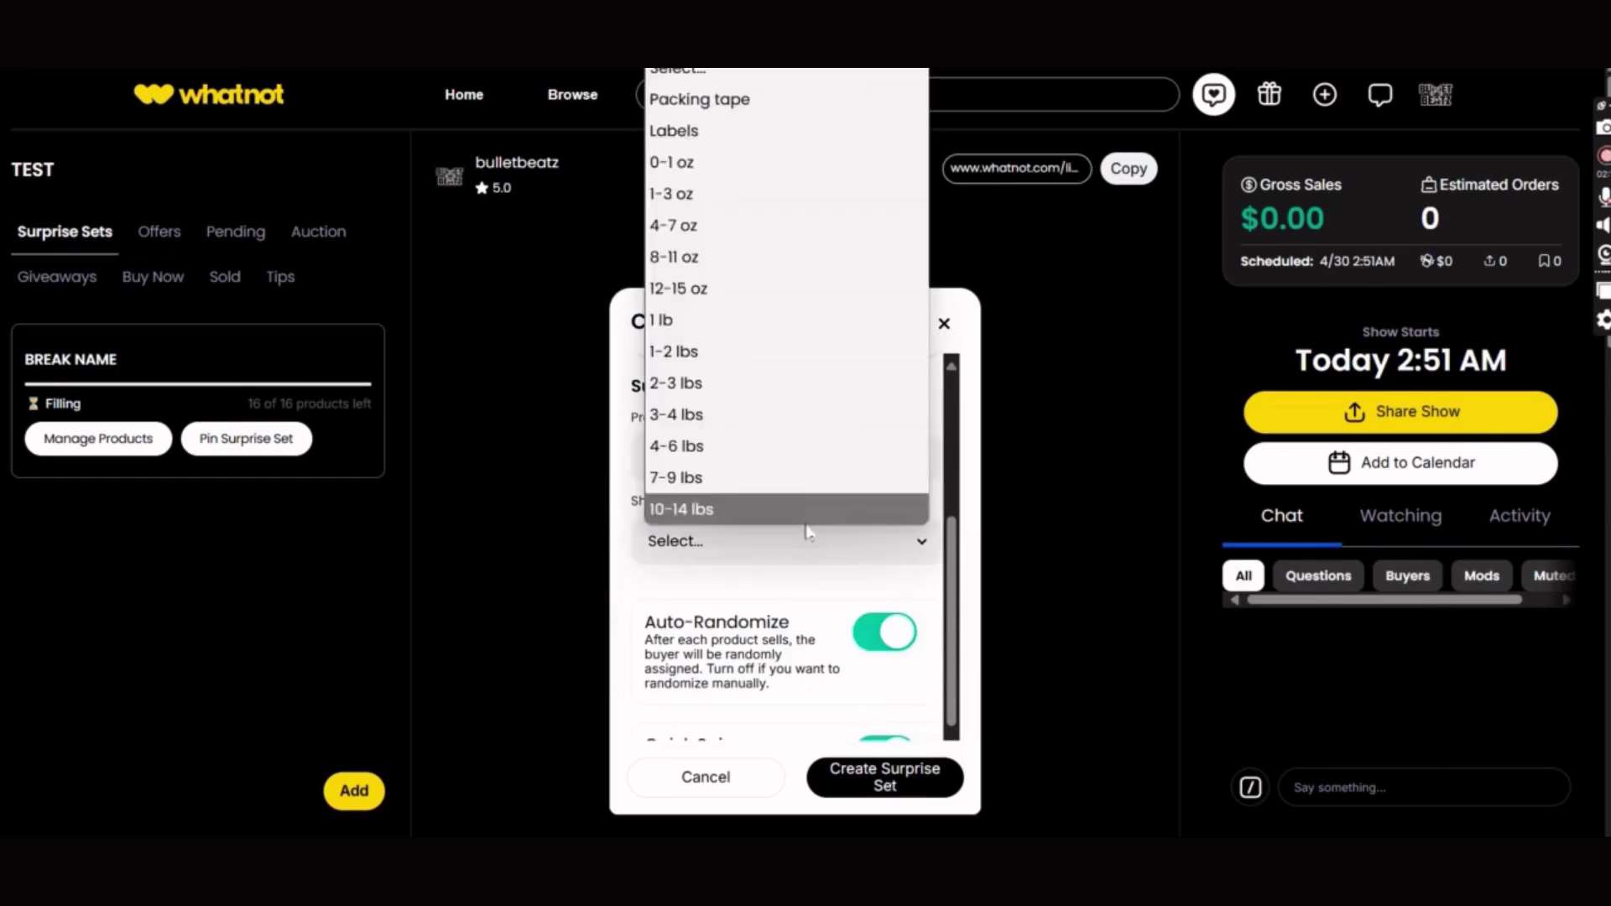
{"action": "left_click", "coordinate": [648, 558]}
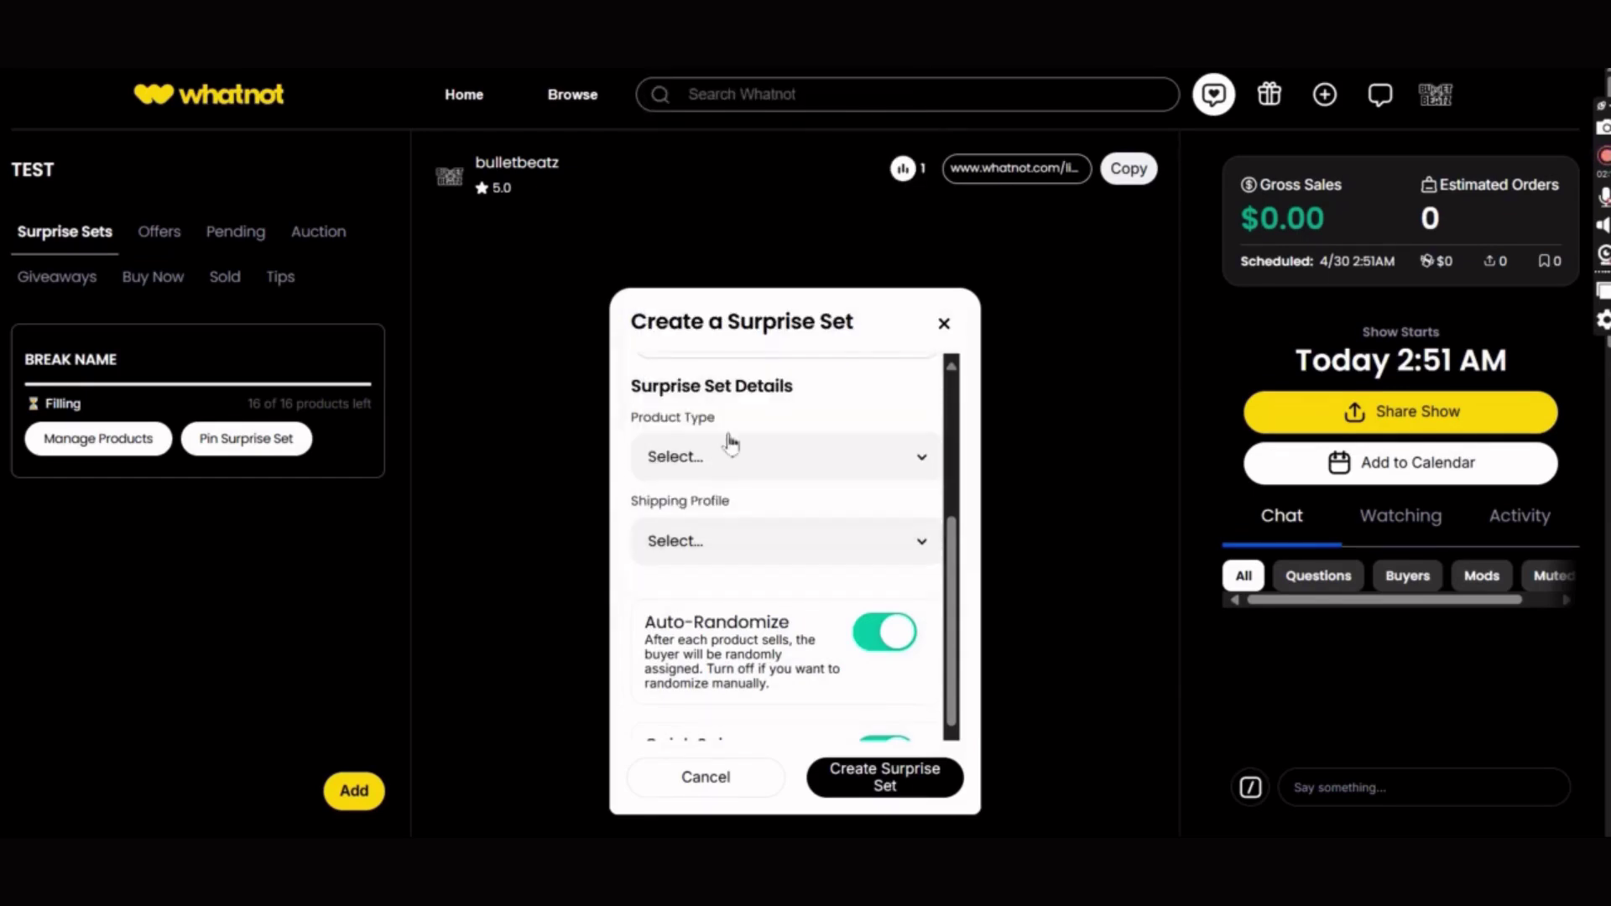
{"action": "left_click", "coordinate": [791, 460]}
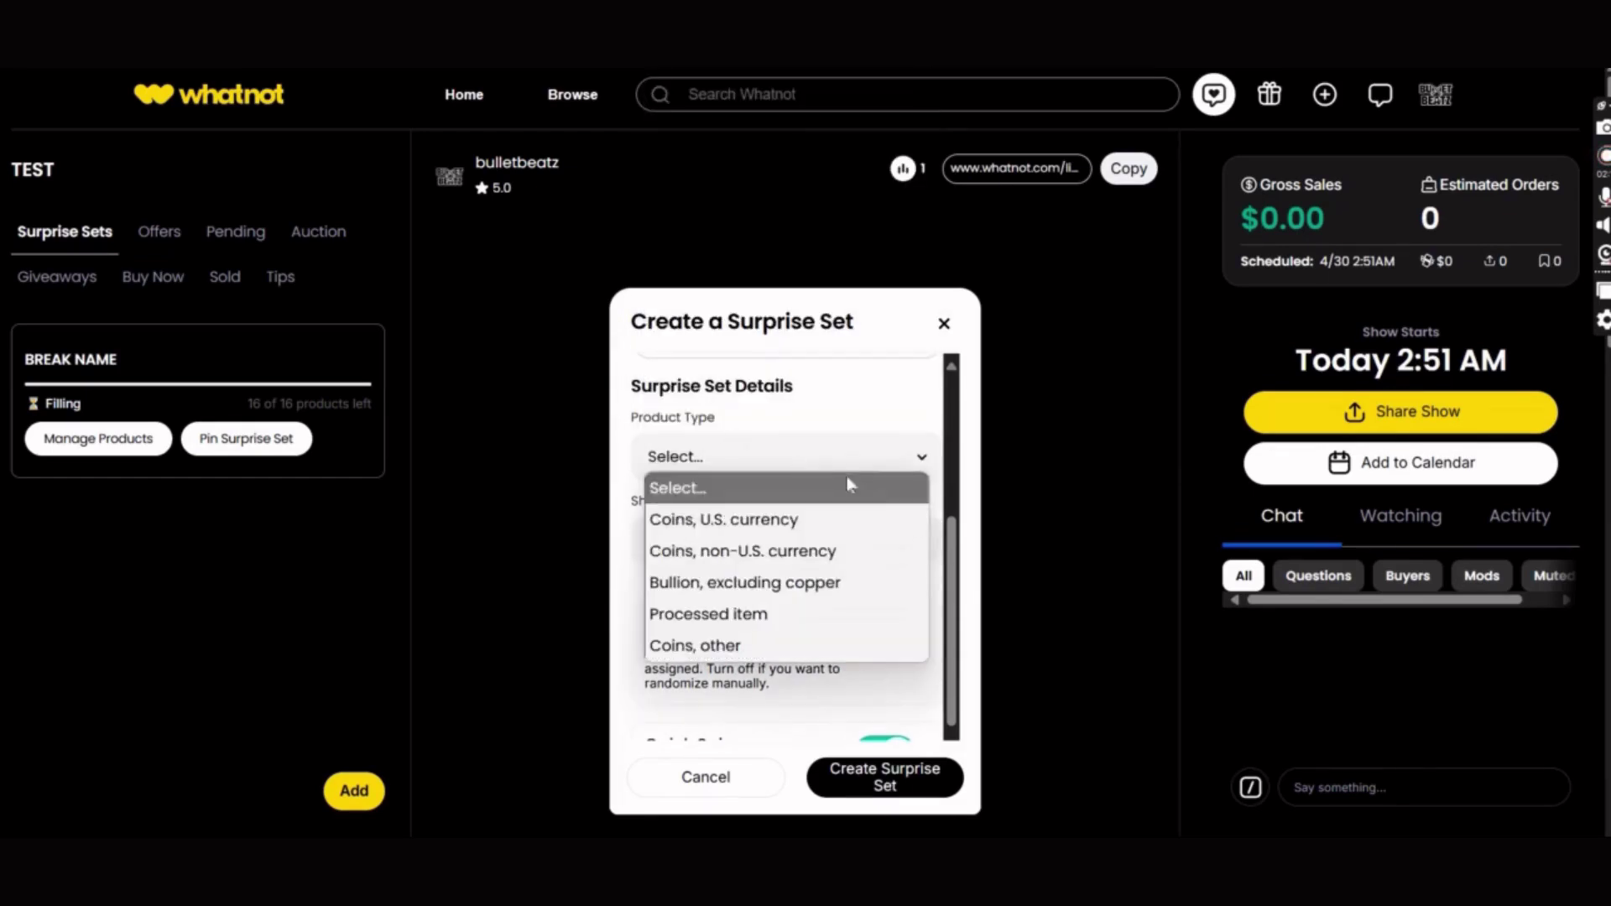
{"action": "left_click", "coordinate": [846, 585]}
{"action": "left_click", "coordinate": [803, 545]}
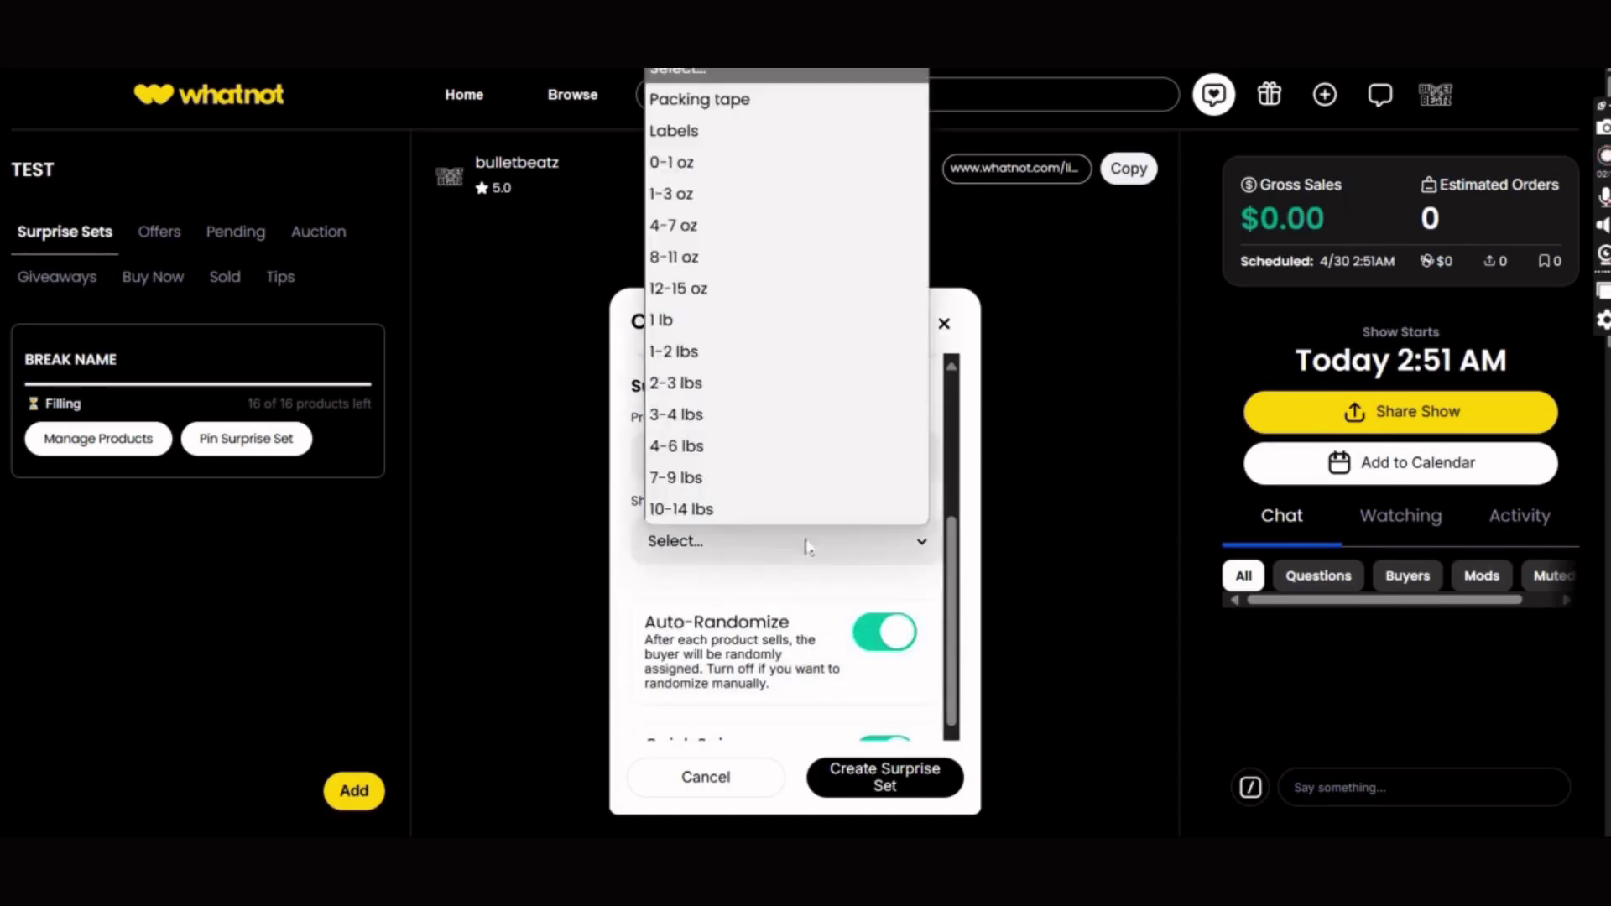
{"action": "left_click", "coordinate": [787, 194]}
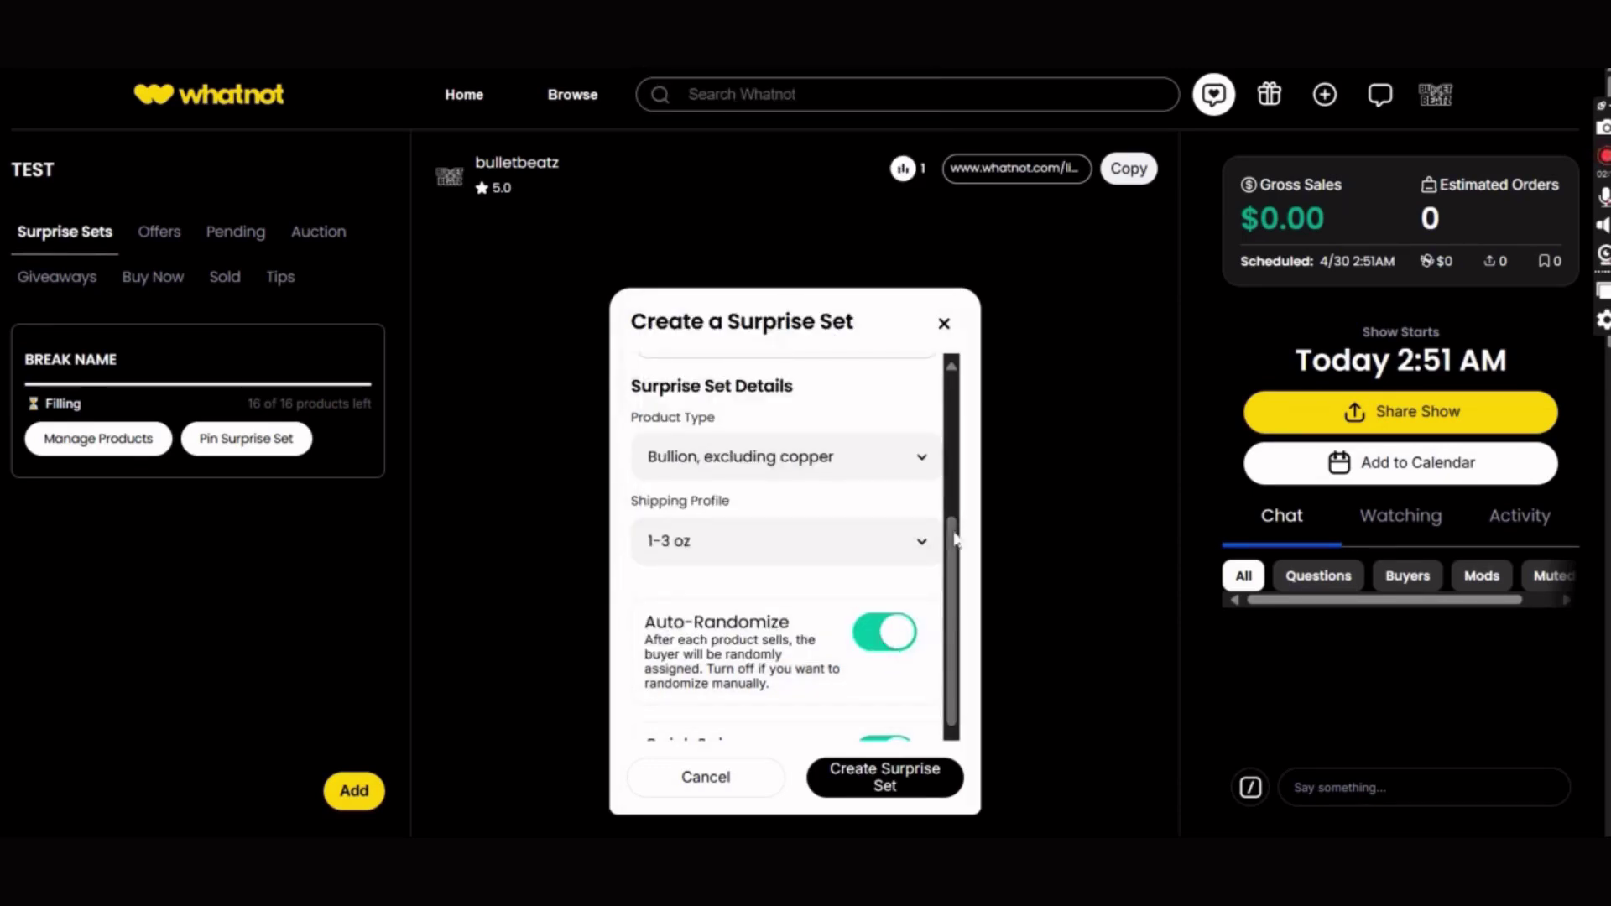
- Keep Auto-Randomize on, turn off Quick Spin, and create the auction surprise set
{"action": "scroll", "coordinate": [938, 578], "scroll_direction": "down", "scroll_amount": 1}
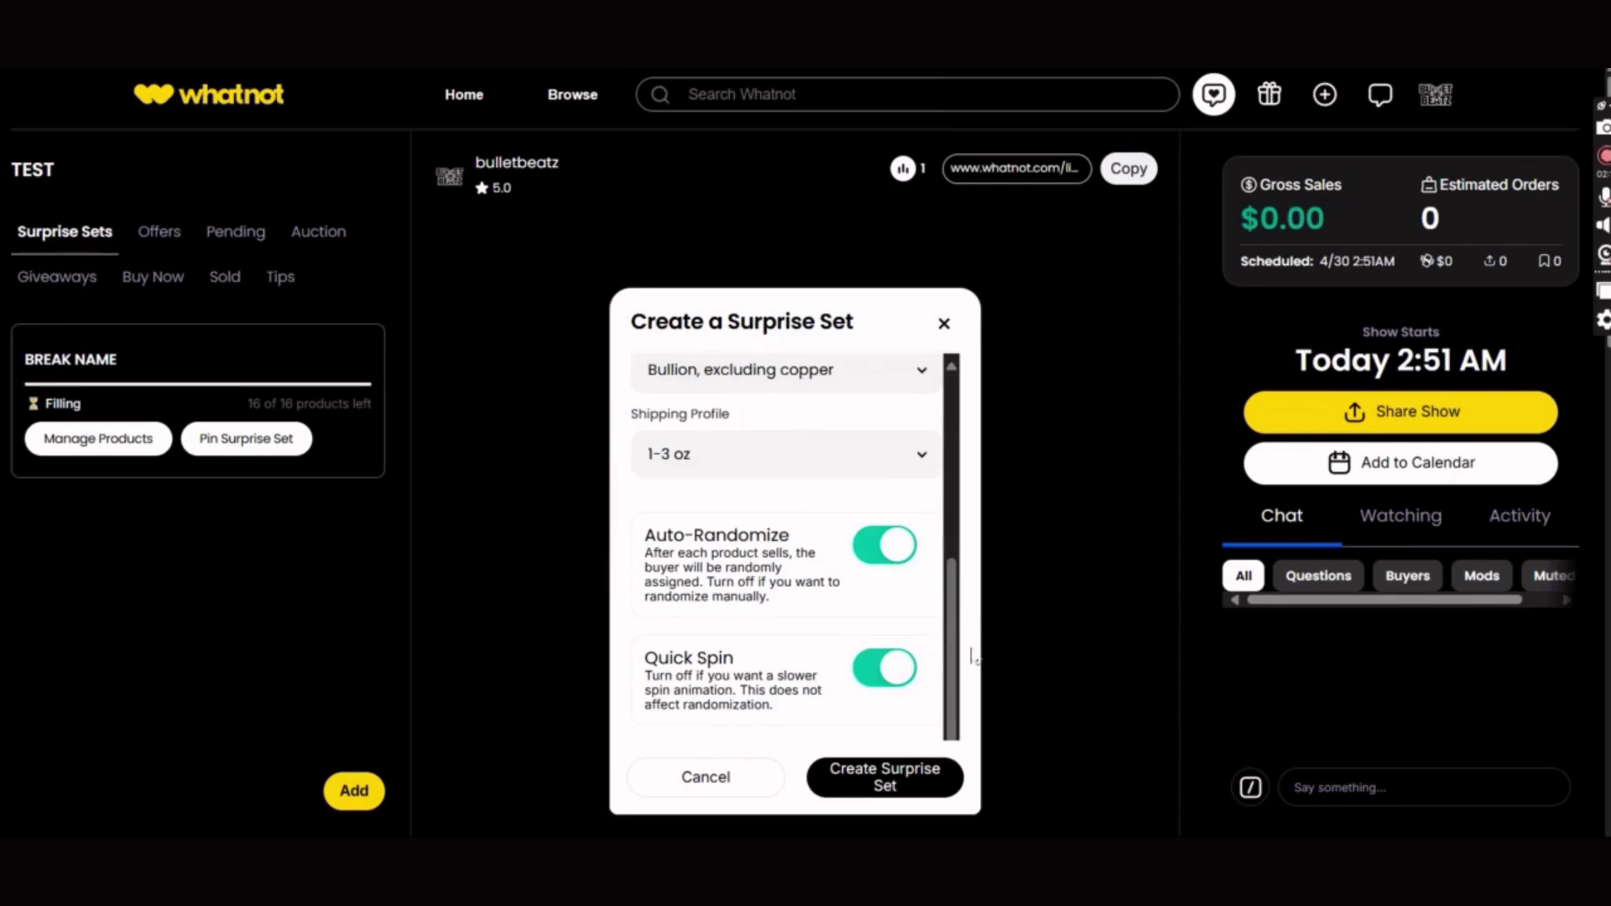
{"action": "left_click", "coordinate": [888, 552]}
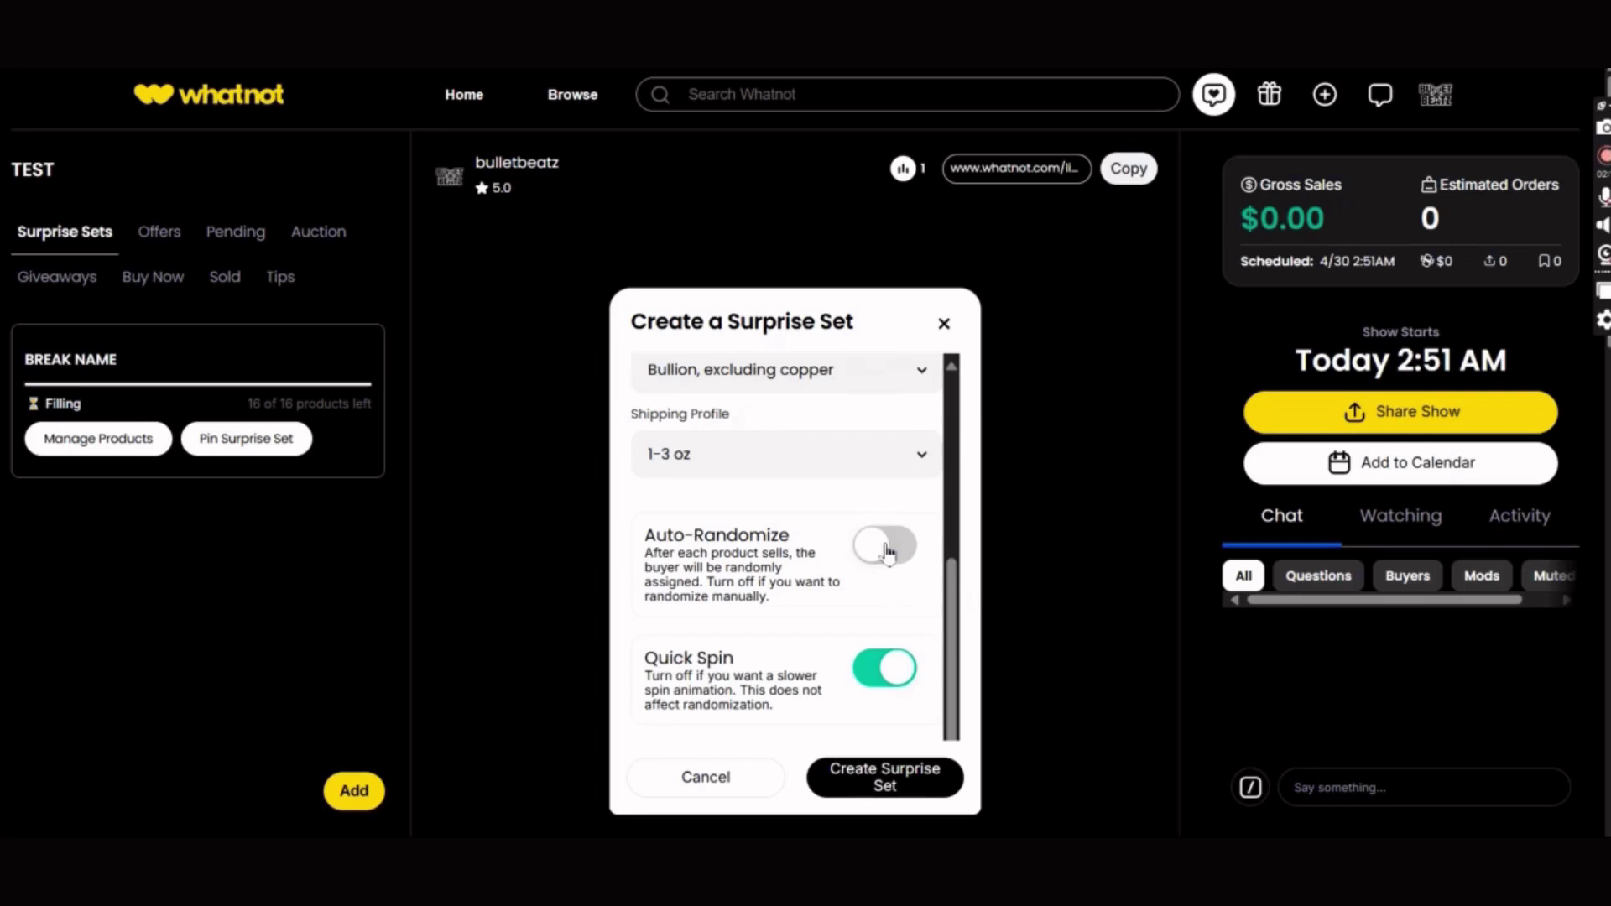
{"action": "left_click", "coordinate": [887, 552]}
{"action": "left_click", "coordinate": [881, 671]}
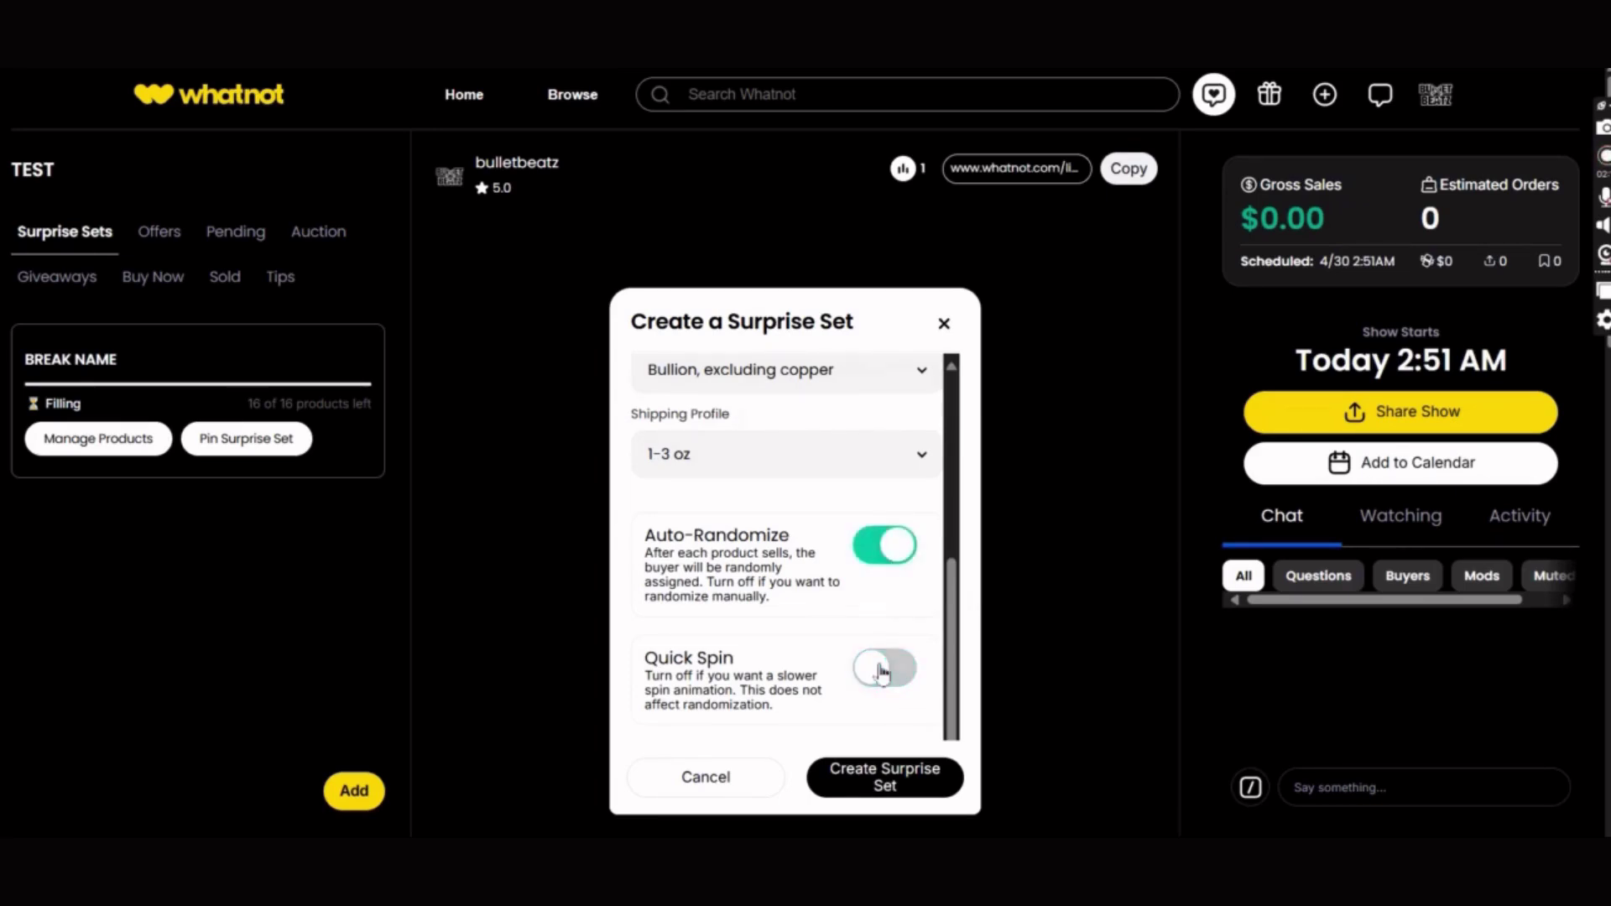
{"action": "left_click", "coordinate": [891, 772]}
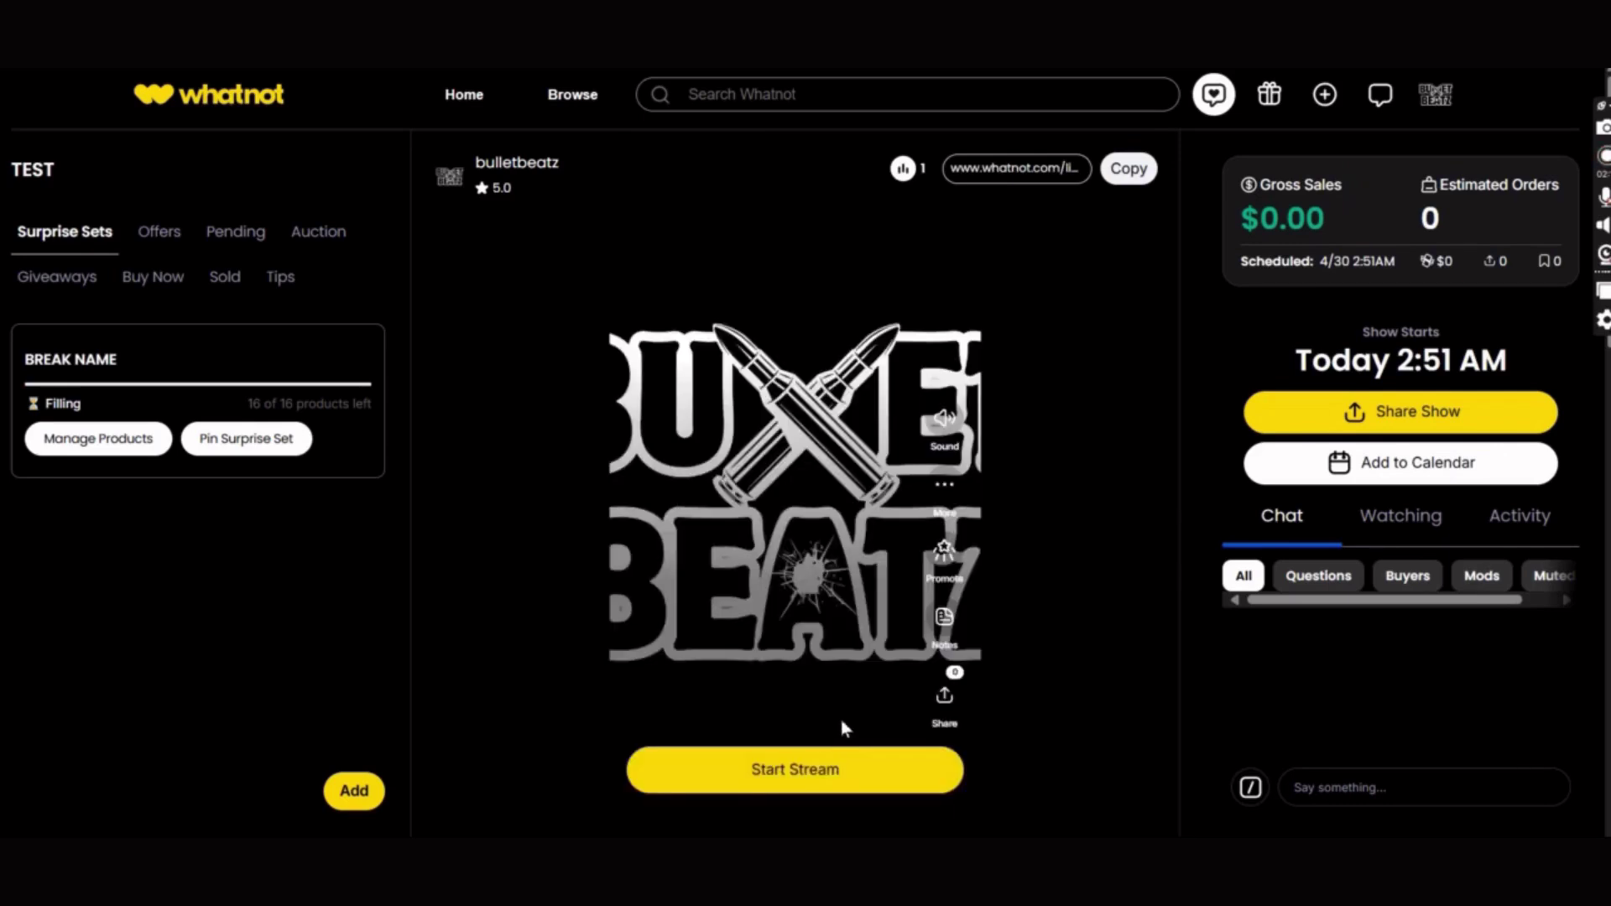
- Open the AUCTION BREAK NAME details, preview its first auction item, then close the panel
{"action": "left_click", "coordinate": [151, 606]}
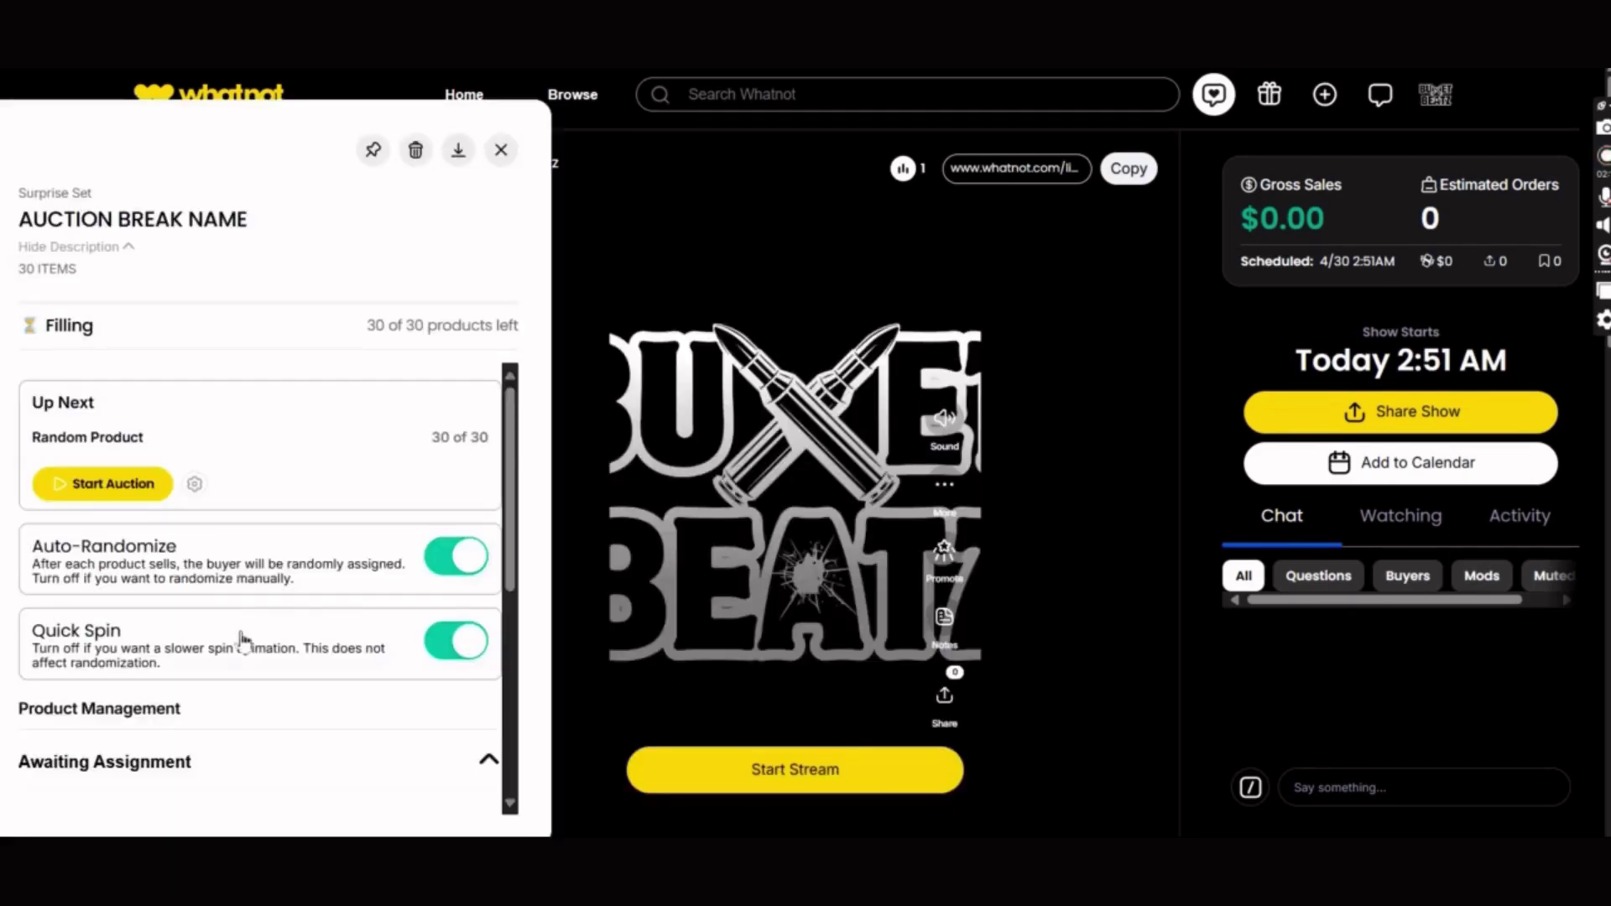
{"action": "mouse_move", "coordinate": [511, 438]}
{"action": "left_mouse_down"}
{"action": "mouse_move", "coordinate": [532, 694]}
{"action": "mouse_move", "coordinate": [534, 423]}
{"action": "left_mouse_up"}
{"action": "left_click", "coordinate": [108, 481]}
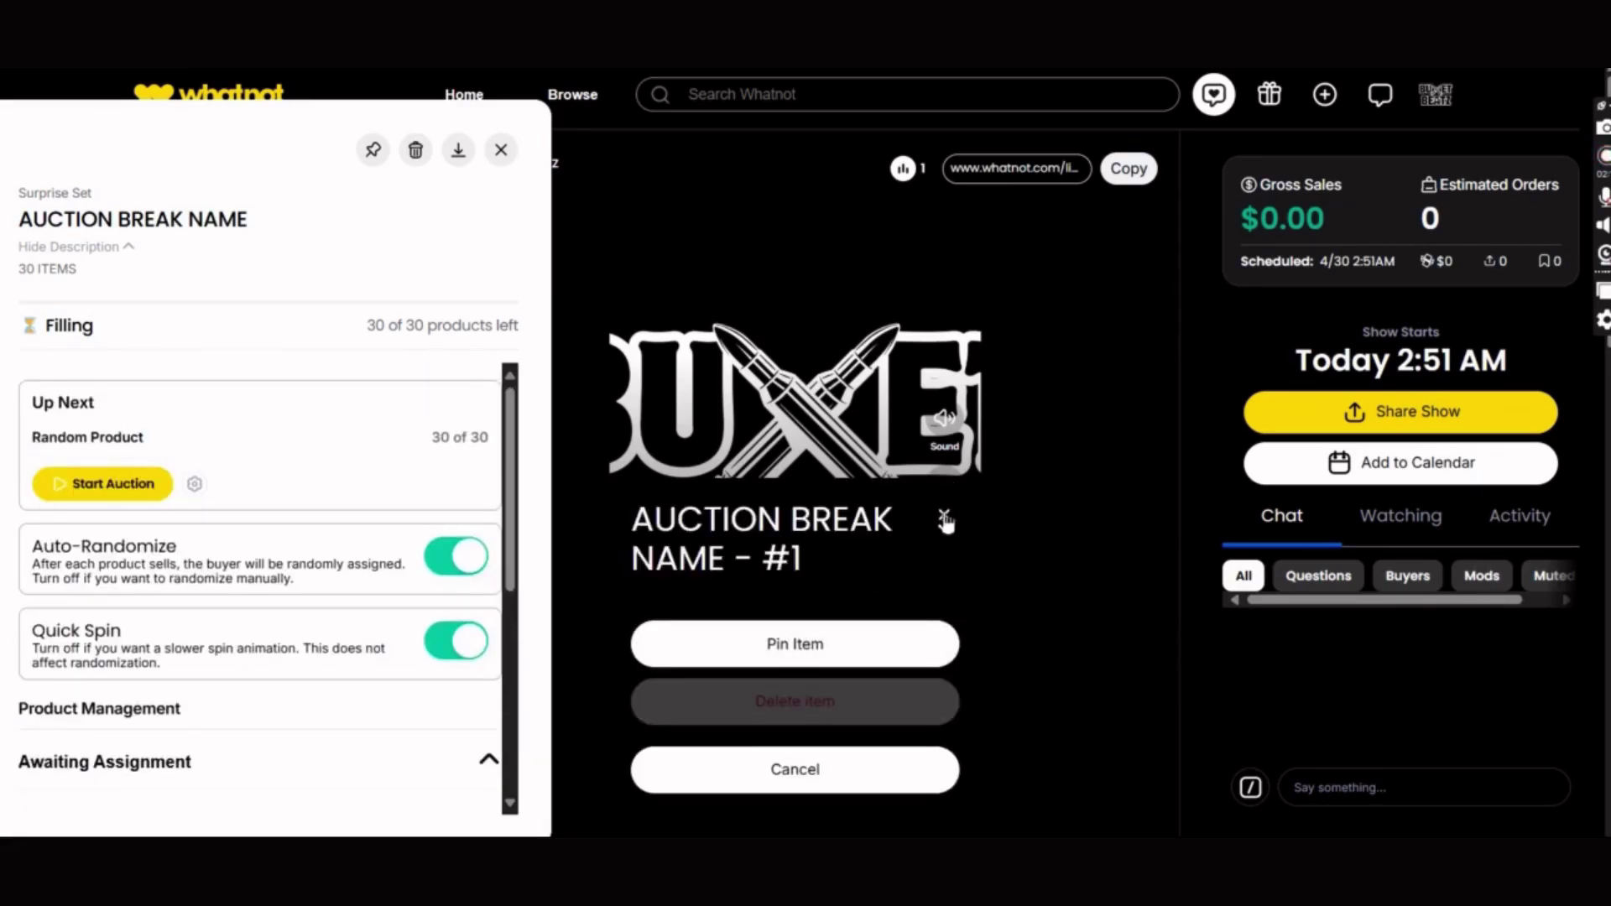
{"action": "left_click", "coordinate": [943, 516]}
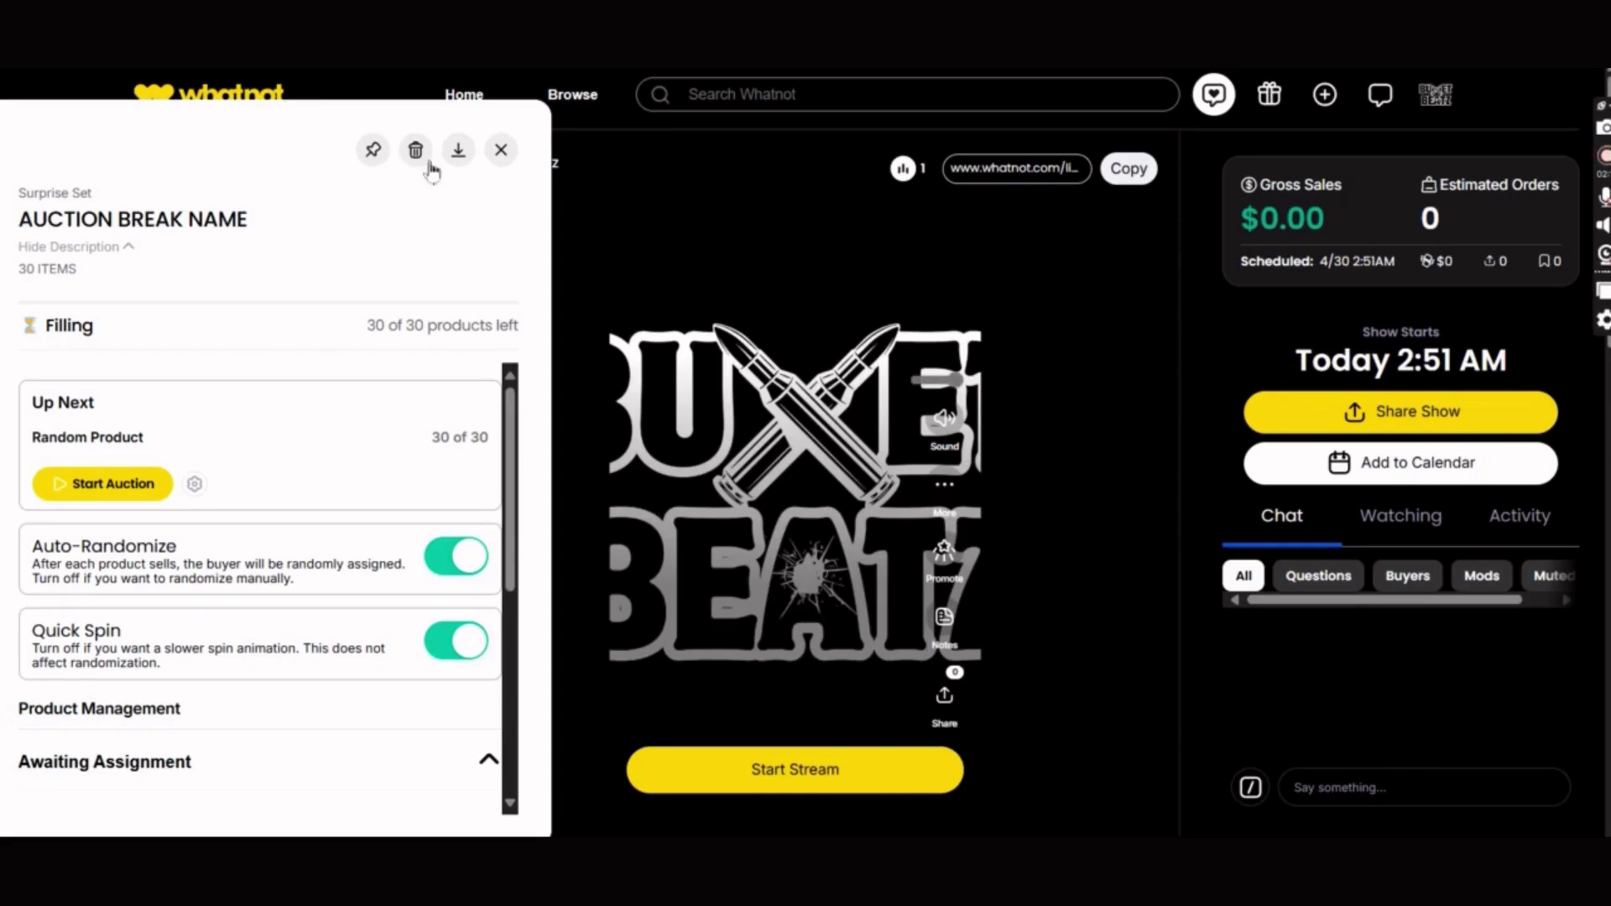
{"action": "left_click", "coordinate": [504, 152]}
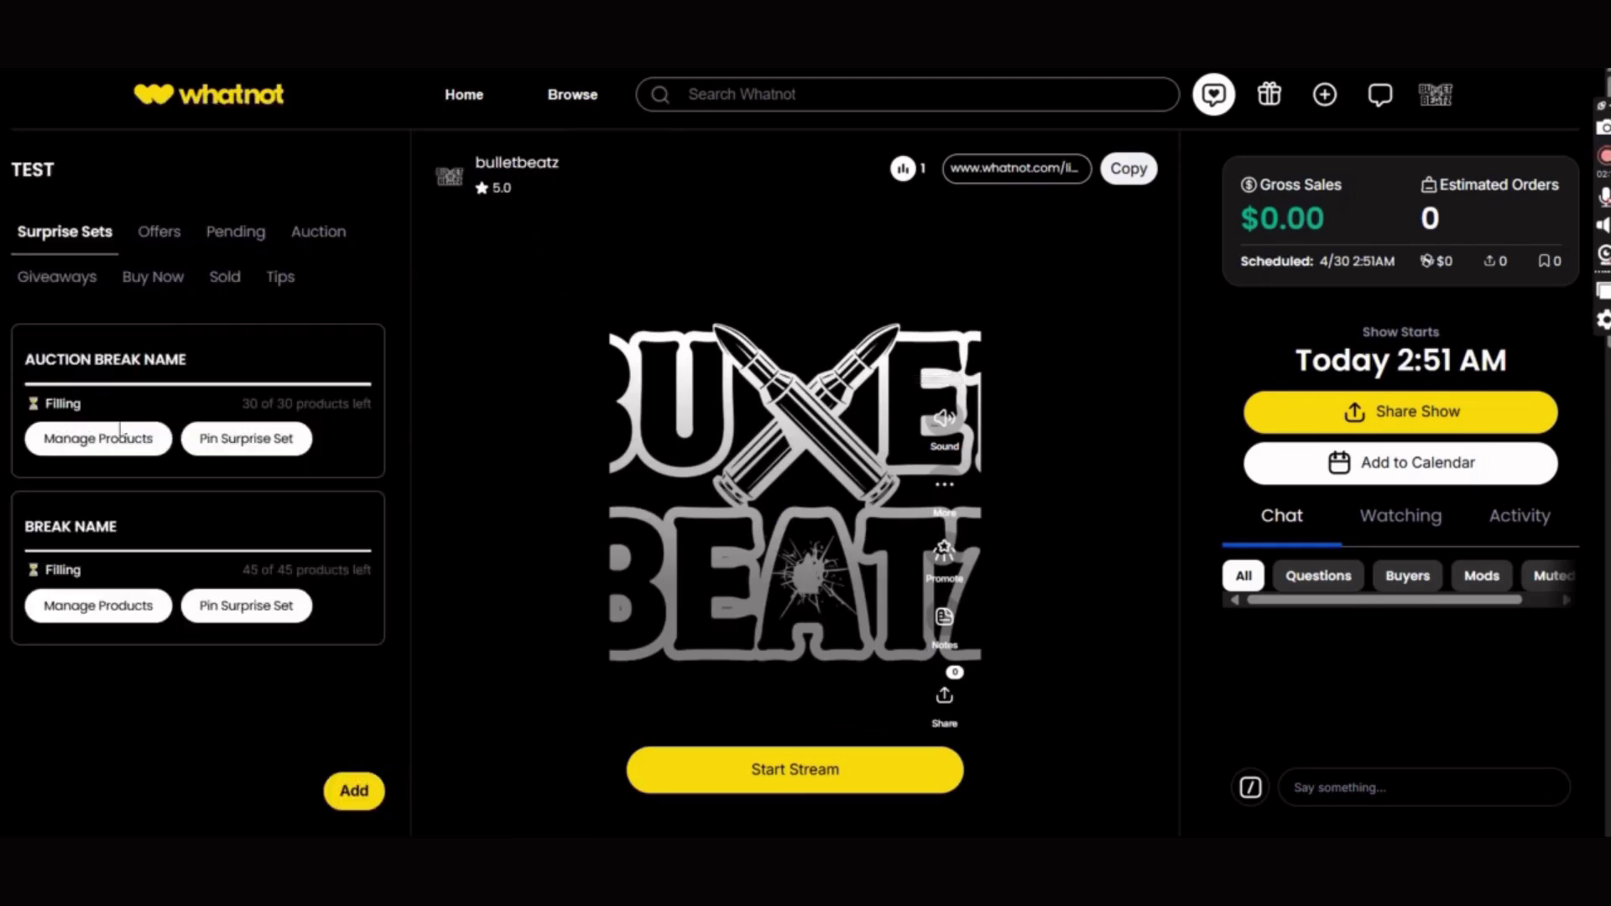
{"action": "left_click", "coordinate": [171, 283]}
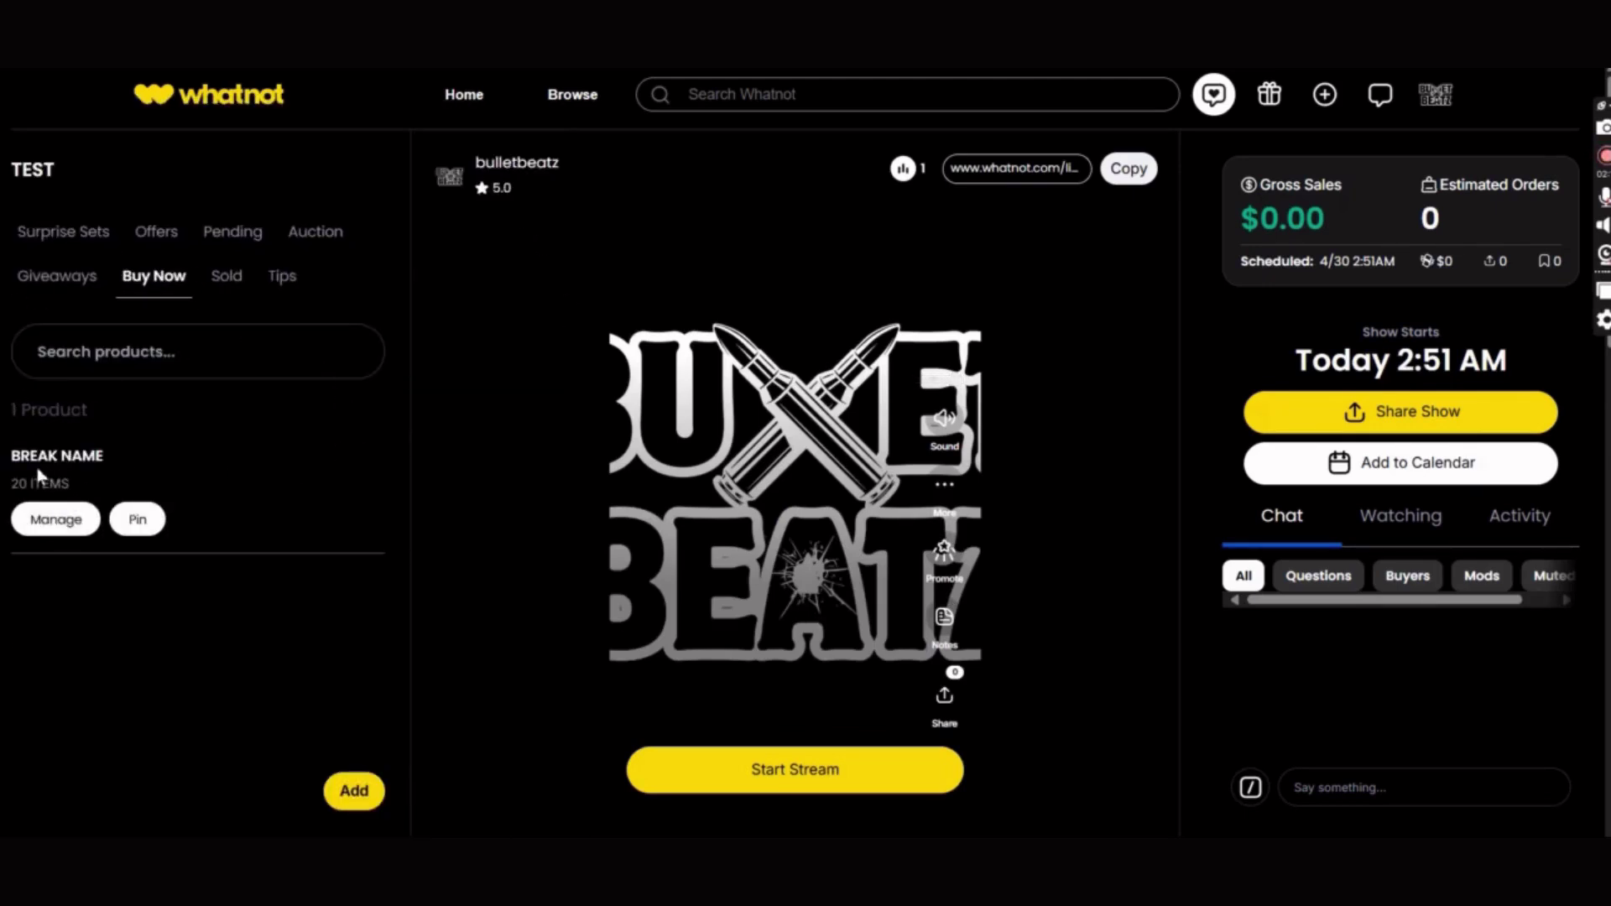
{"action": "left_click", "coordinate": [71, 244]}
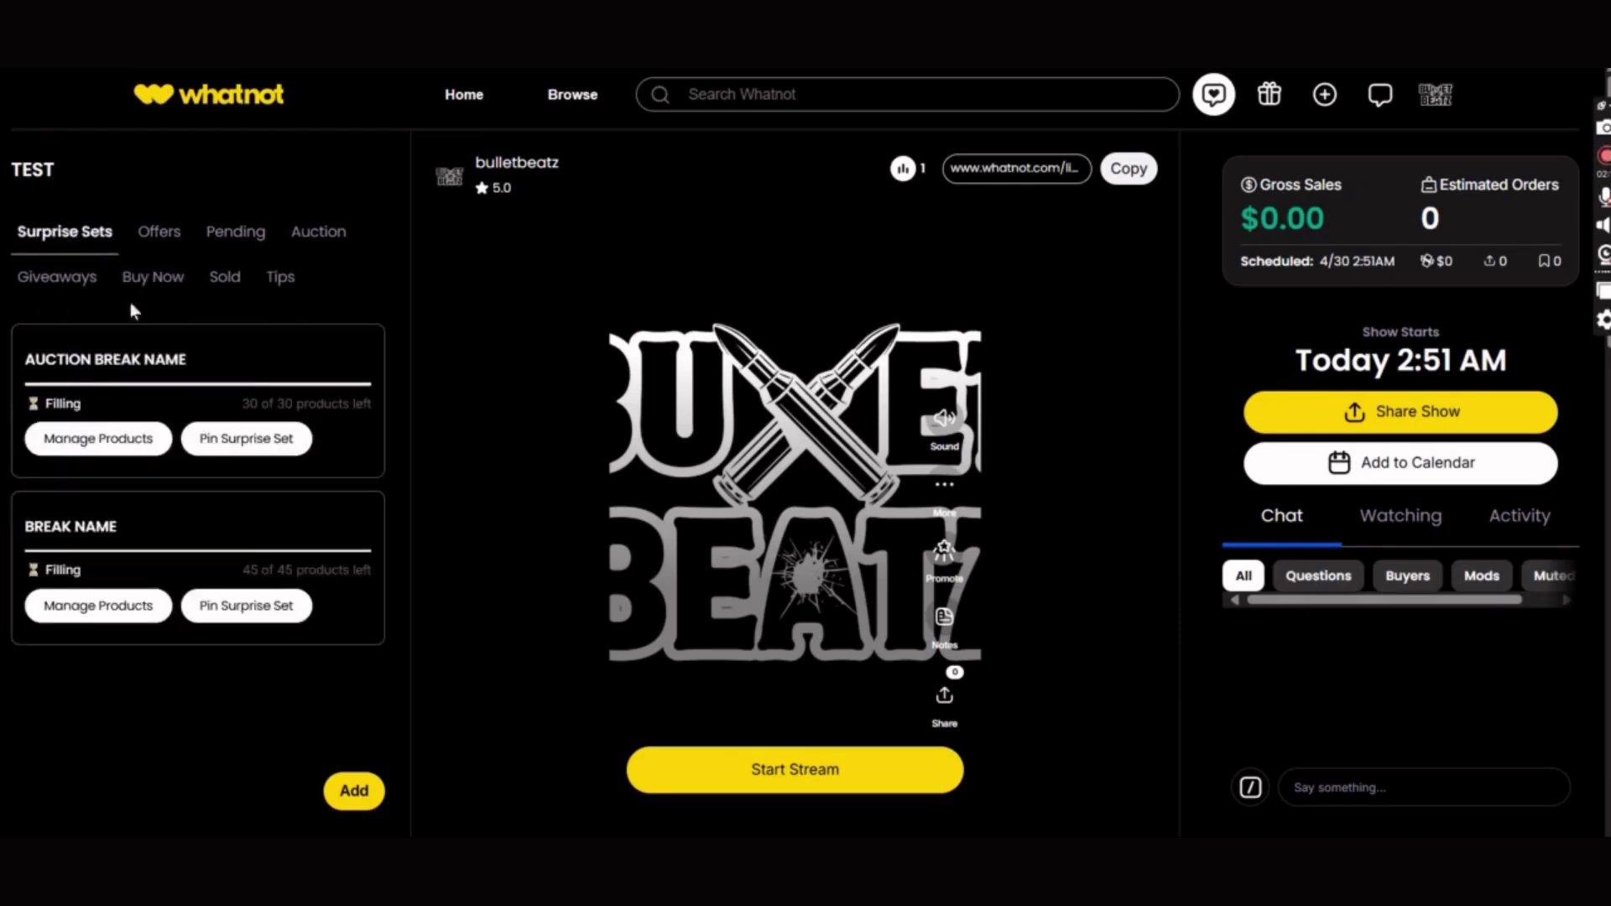